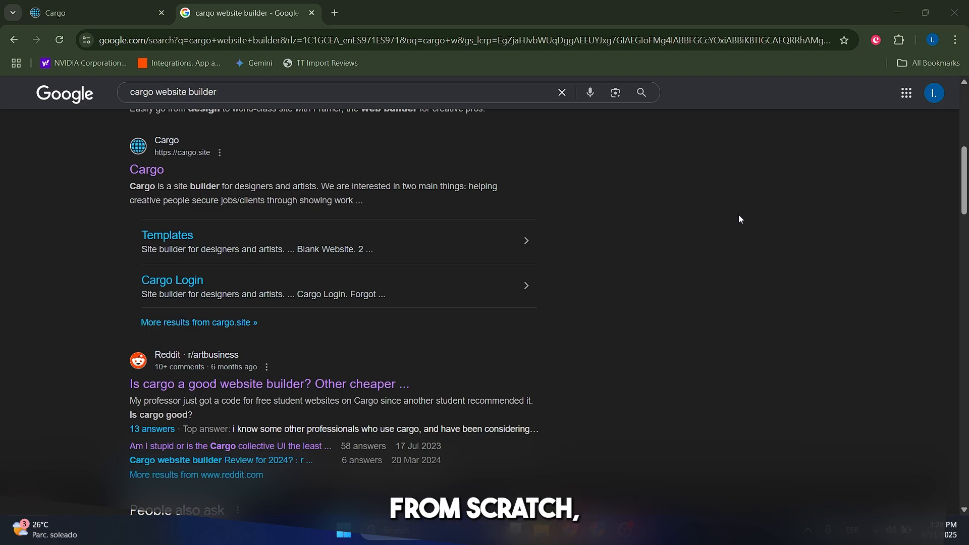
- Open the Cargo website builder from the search results
{"action": "scroll", "coordinate": [716, 230], "scroll_direction": "up", "scroll_amount": 1}
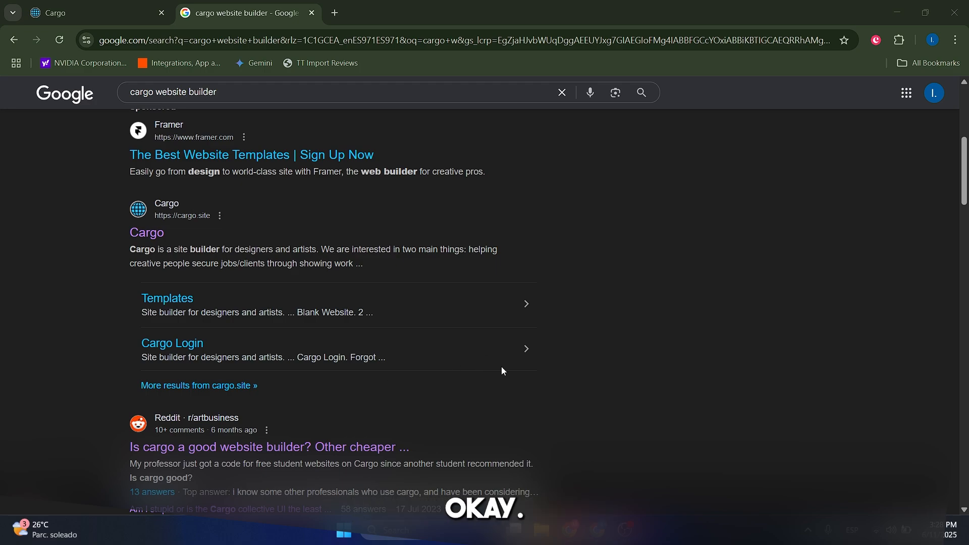
{"action": "left_click", "coordinate": [147, 233]}
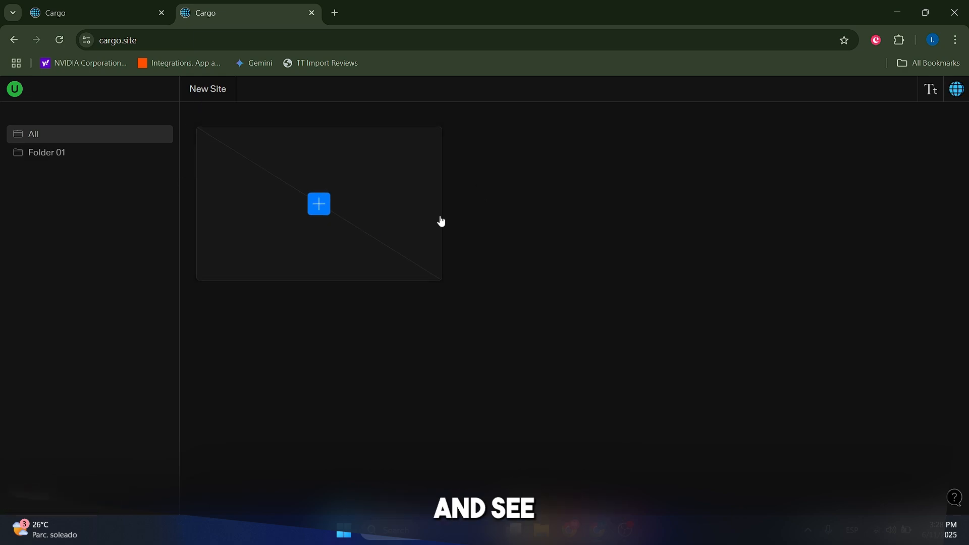
- Review the subscription pricing and the domain name purchase option in the account settings
{"action": "left_click", "coordinate": [11, 92]}
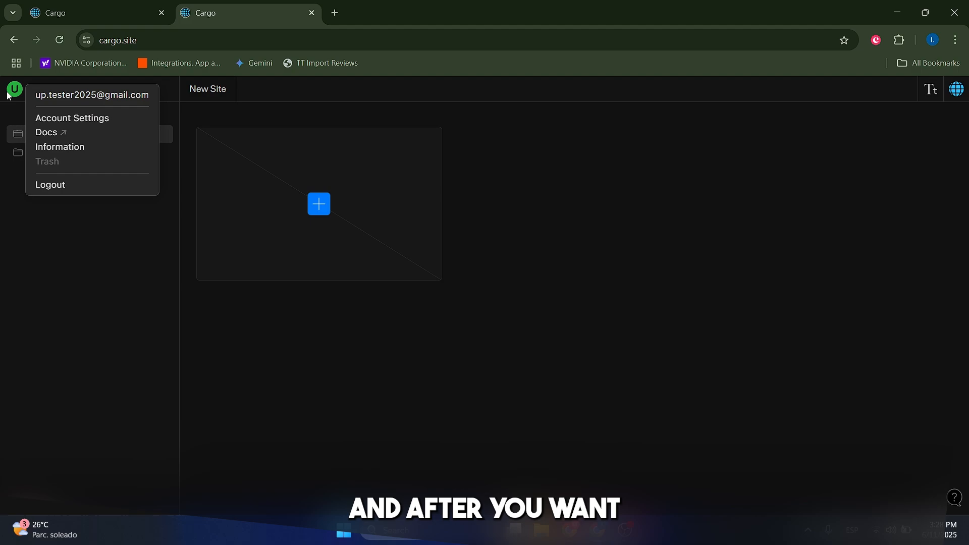
{"action": "left_click", "coordinate": [59, 120]}
{"action": "left_click", "coordinate": [331, 188]}
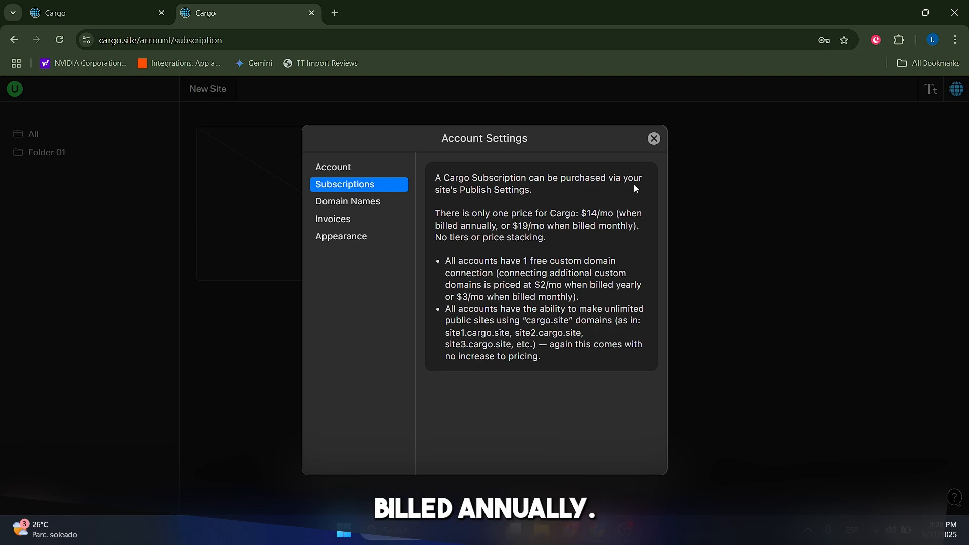
{"action": "left_click", "coordinate": [348, 201]}
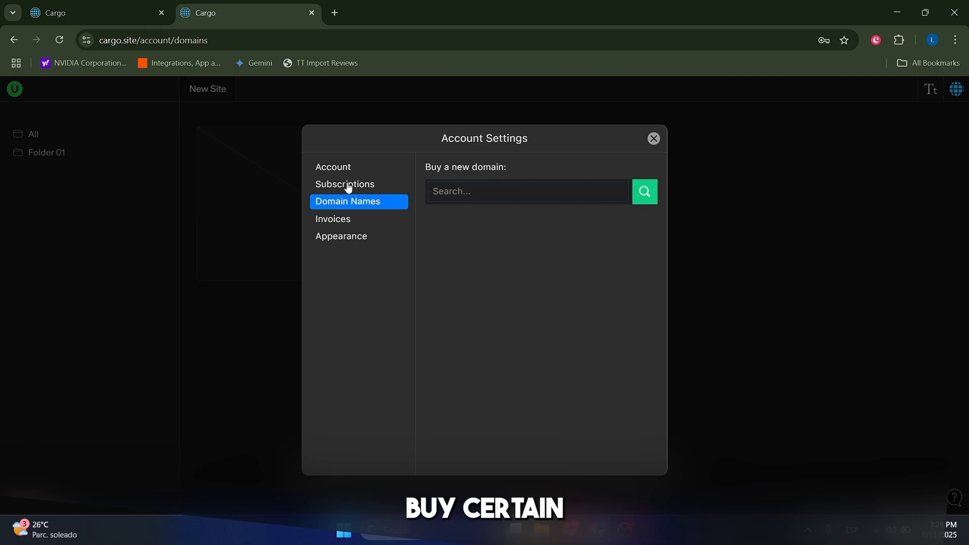
{"action": "left_click", "coordinate": [481, 196]}
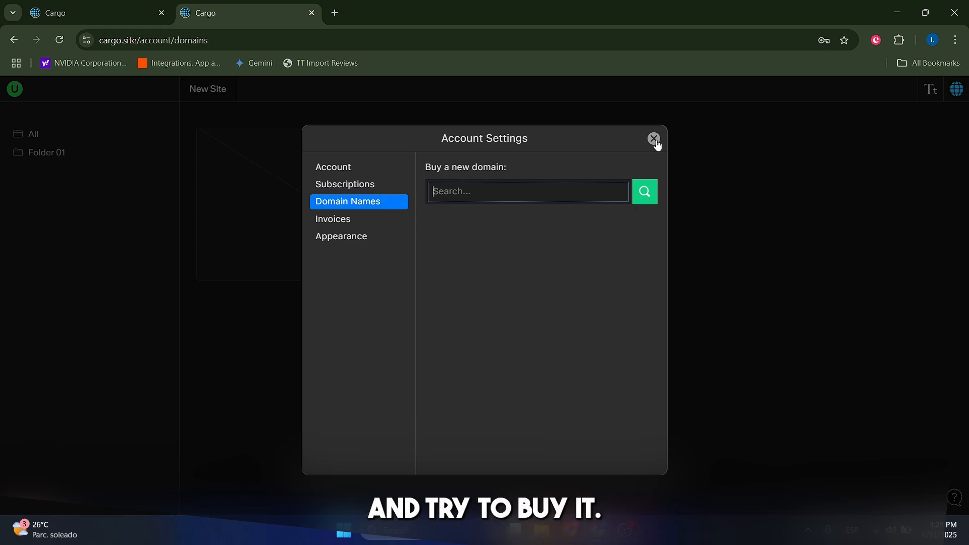
{"action": "left_click", "coordinate": [229, 175]}
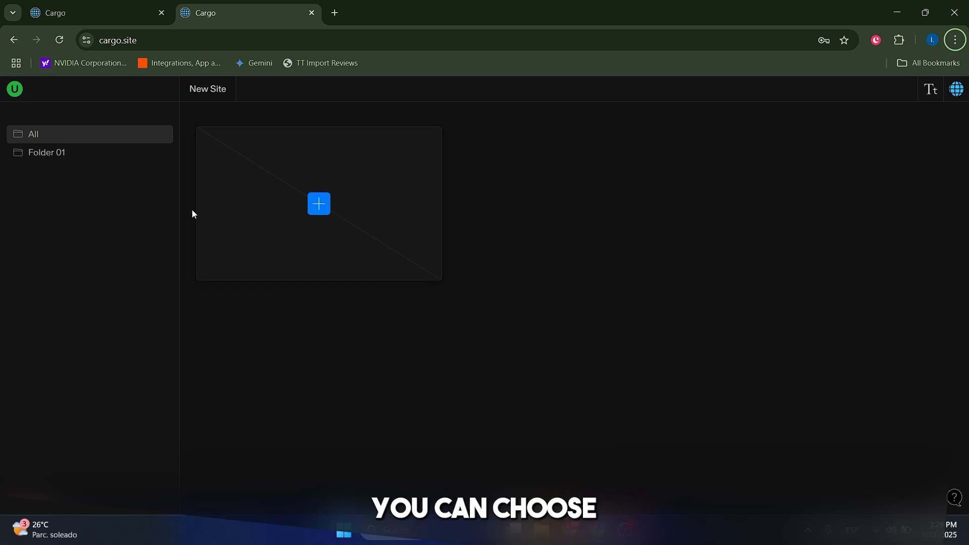
{"action": "left_click", "coordinate": [64, 154]}
{"action": "left_click", "coordinate": [61, 139]}
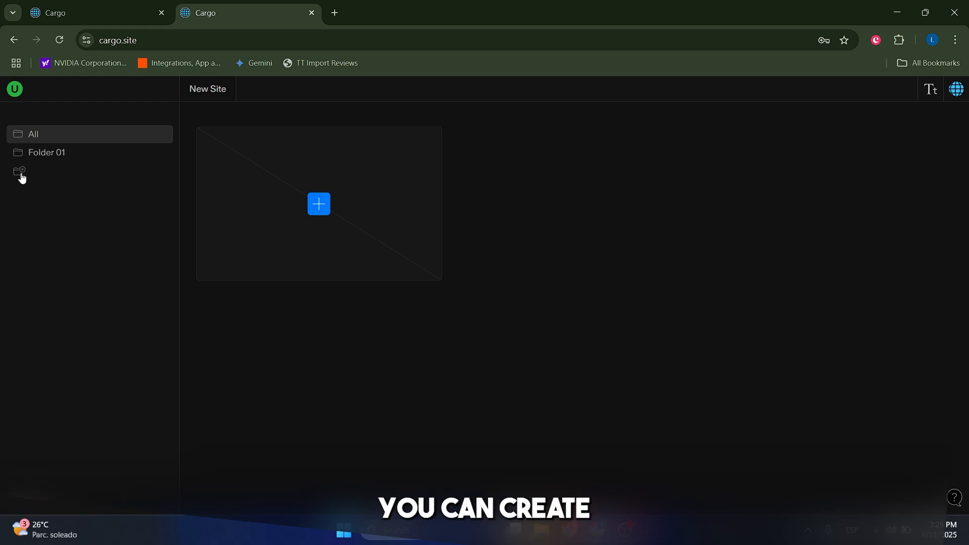
{"action": "left_click", "coordinate": [24, 176]}
{"action": "left_click", "coordinate": [499, 344]}
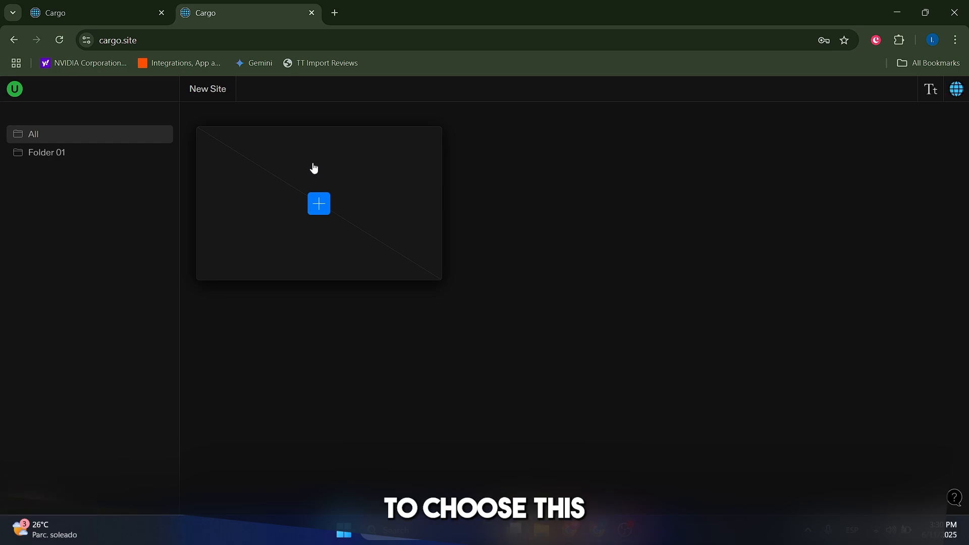
- Start a new site, browse the template gallery and open the preview of the Bas Jan Ader template under Standard Sites
{"action": "left_click", "coordinate": [319, 208]}
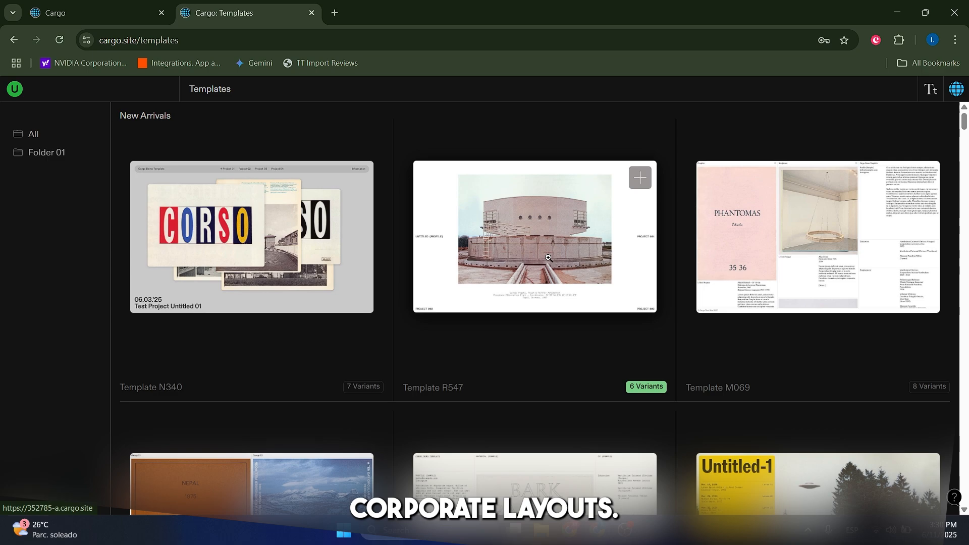
{"action": "scroll", "coordinate": [554, 254], "scroll_direction": "down", "scroll_amount": 5}
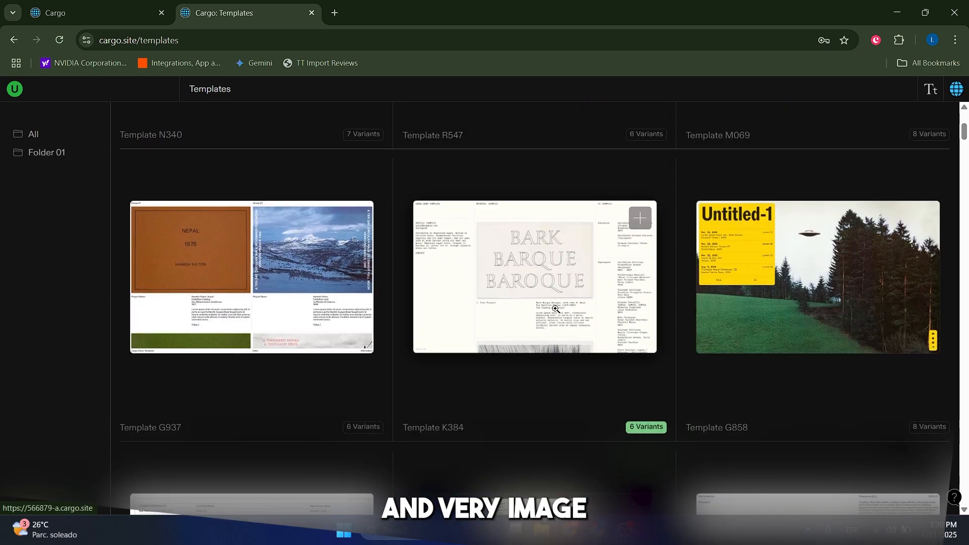
{"action": "scroll", "coordinate": [569, 304], "scroll_direction": "up", "scroll_amount": 2}
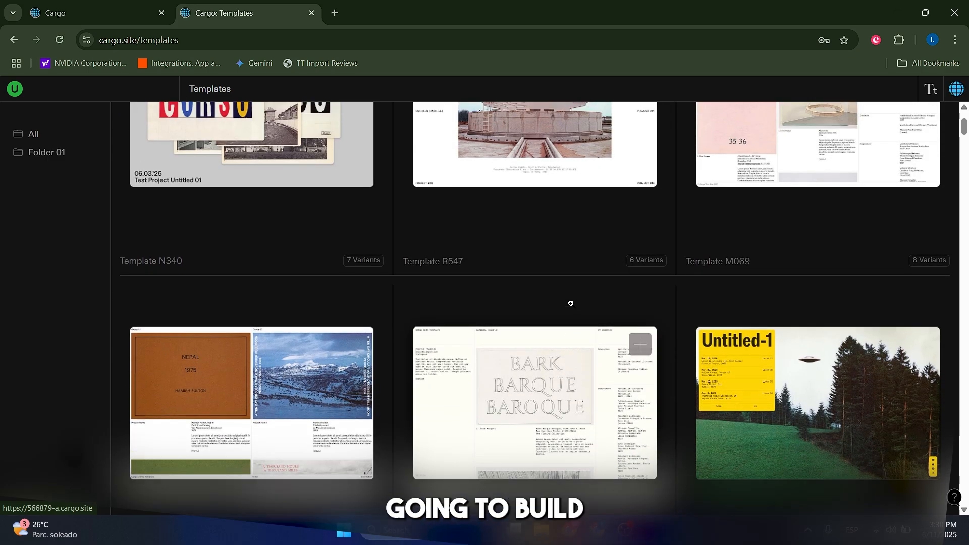
{"action": "scroll", "coordinate": [595, 295], "scroll_direction": "down", "scroll_amount": 6}
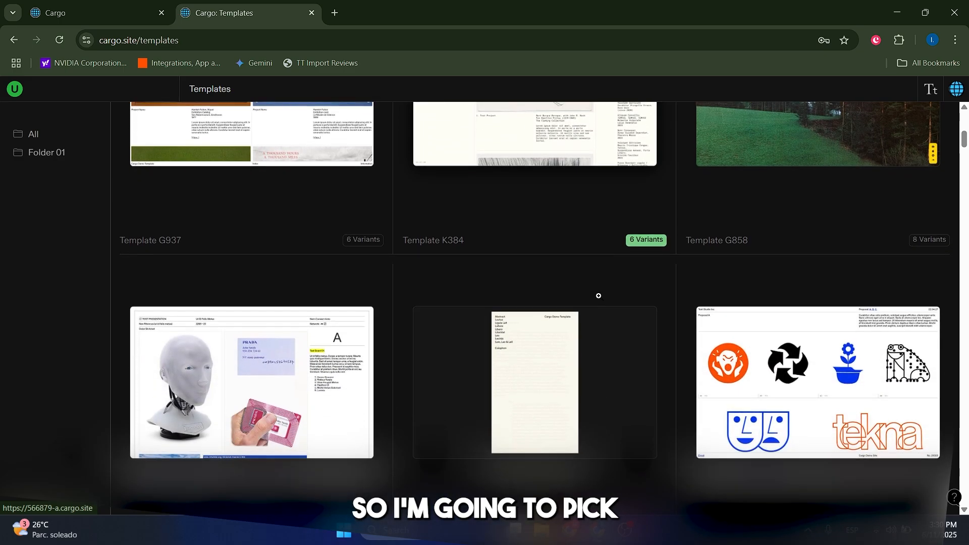
{"action": "scroll", "coordinate": [598, 296], "scroll_direction": "up", "scroll_amount": 9}
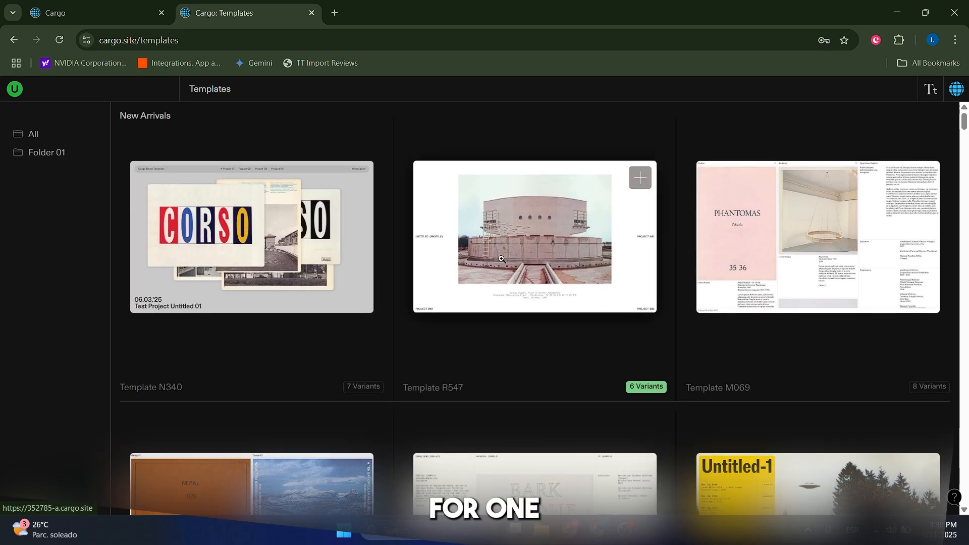
{"action": "scroll", "coordinate": [632, 320], "scroll_direction": "down", "scroll_amount": 20}
{"action": "scroll", "coordinate": [634, 323], "scroll_direction": "up", "scroll_amount": 3}
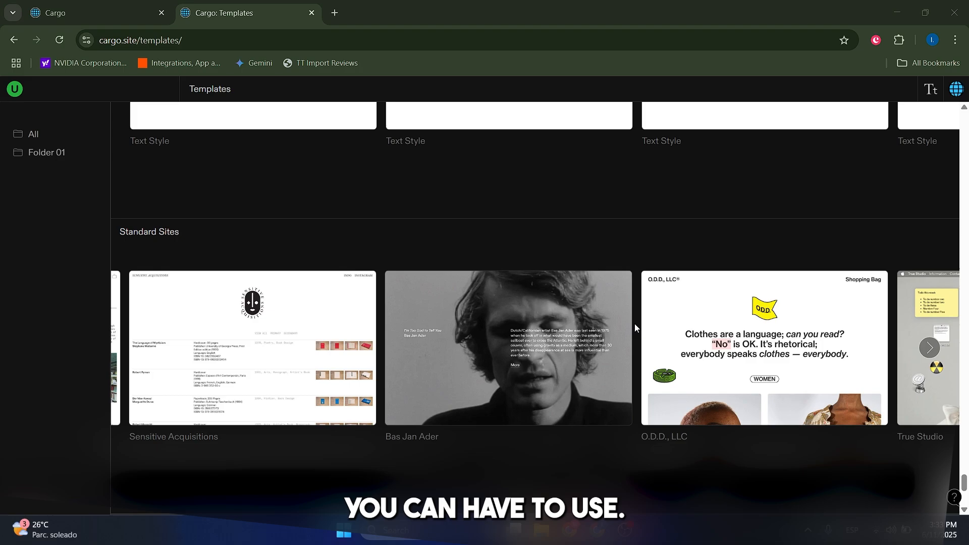
{"action": "scroll", "coordinate": [634, 323], "scroll_direction": "up", "scroll_amount": 9}
{"action": "scroll", "coordinate": [595, 339], "scroll_direction": "down", "scroll_amount": 2}
{"action": "scroll", "coordinate": [663, 350], "scroll_direction": "up", "scroll_amount": 4}
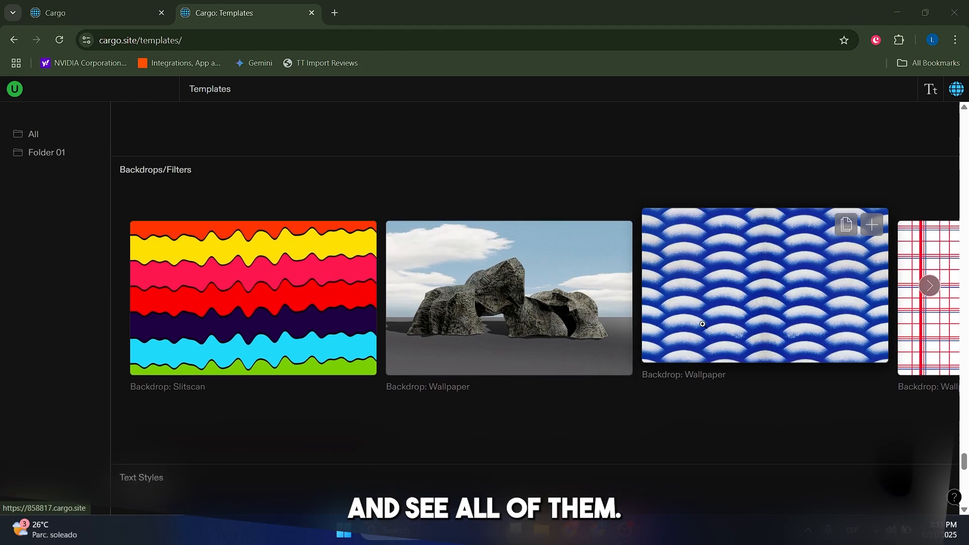
{"action": "scroll", "coordinate": [703, 324], "scroll_direction": "down", "scroll_amount": 10}
{"action": "scroll", "coordinate": [644, 327], "scroll_direction": "up", "scroll_amount": 3}
{"action": "left_click", "coordinate": [540, 330]}
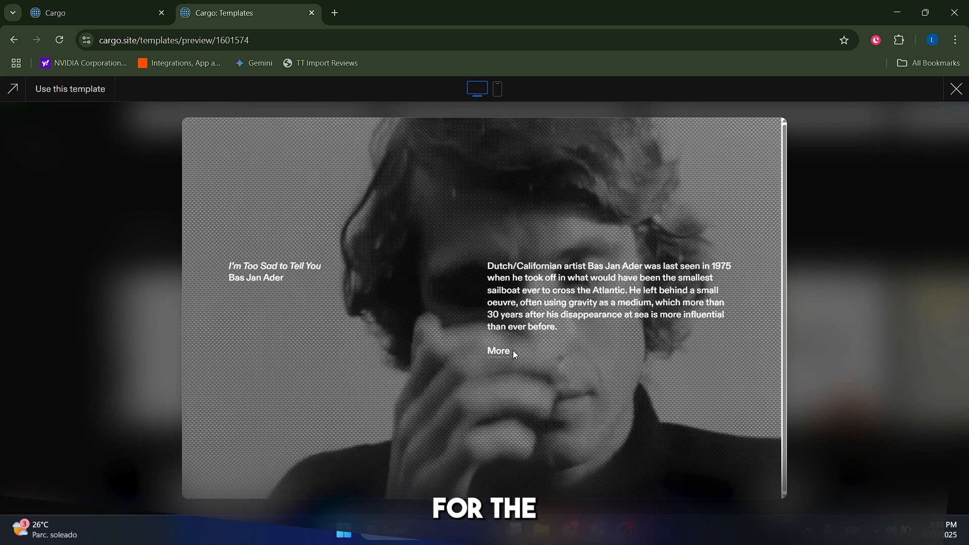
- Examine the Bas Jan Ader template in mobile and desktop views, including the page behind its More link
{"action": "left_click", "coordinate": [498, 90]}
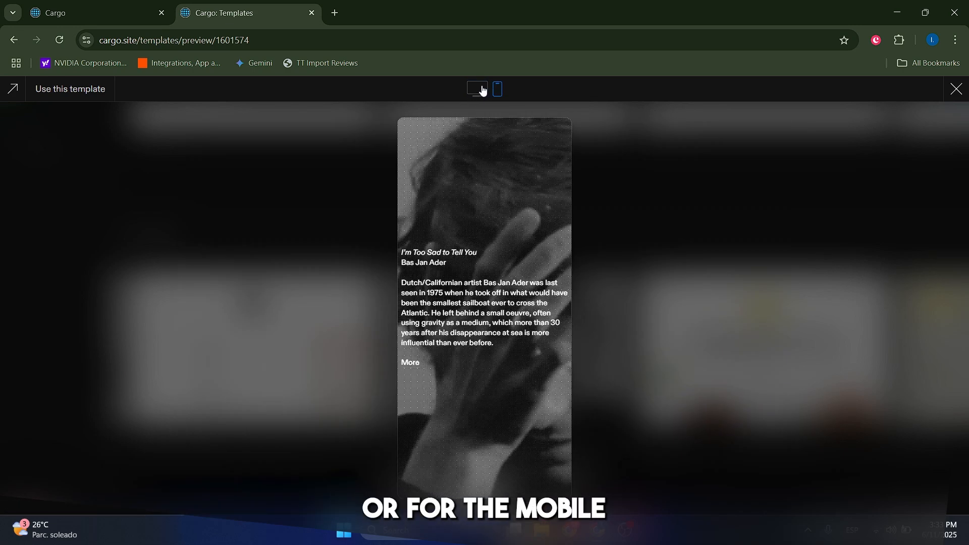
{"action": "left_click", "coordinate": [479, 90]}
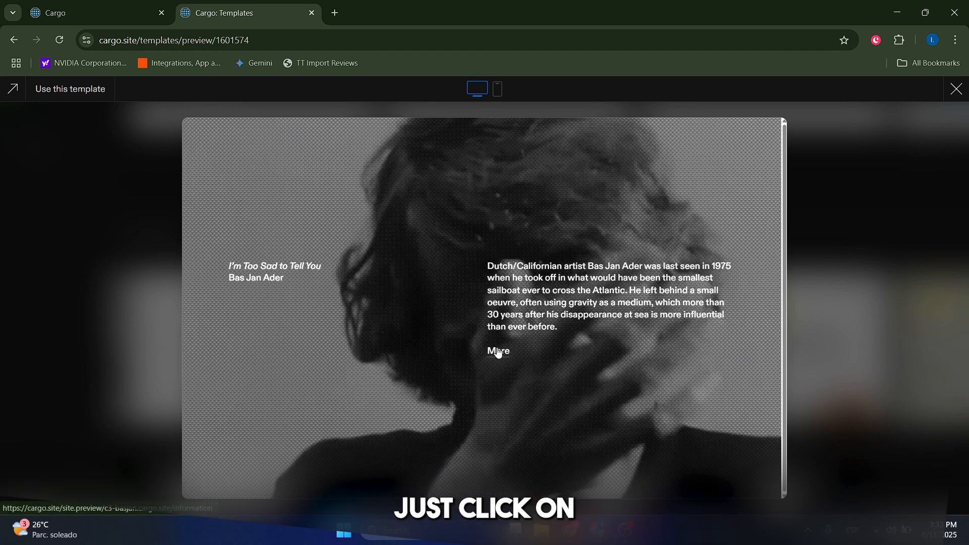
{"action": "left_click", "coordinate": [498, 351]}
{"action": "scroll", "coordinate": [498, 268], "scroll_direction": "down", "scroll_amount": 3}
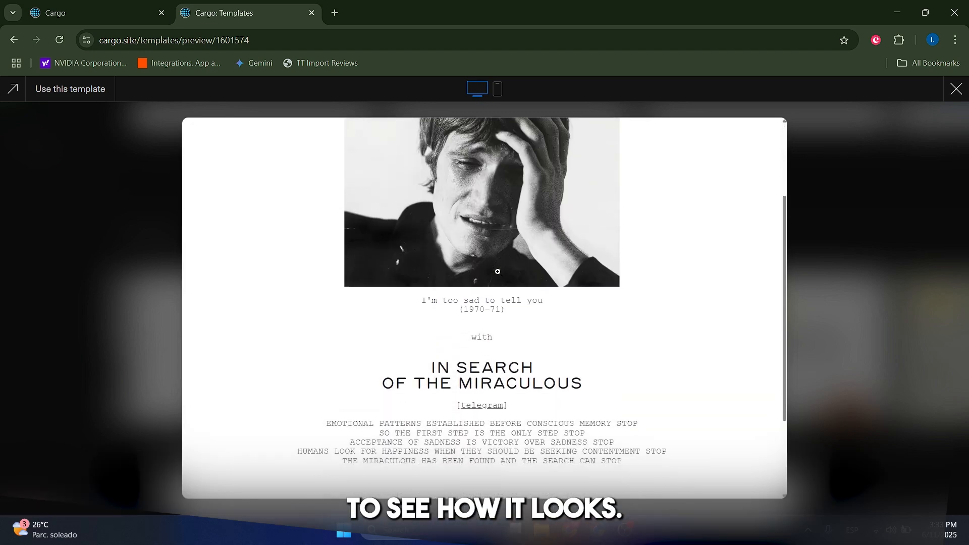
{"action": "scroll", "coordinate": [498, 269], "scroll_direction": "up", "scroll_amount": 3}
{"action": "scroll", "coordinate": [498, 272], "scroll_direction": "down", "scroll_amount": 5}
{"action": "scroll", "coordinate": [552, 320], "scroll_direction": "up", "scroll_amount": 5}
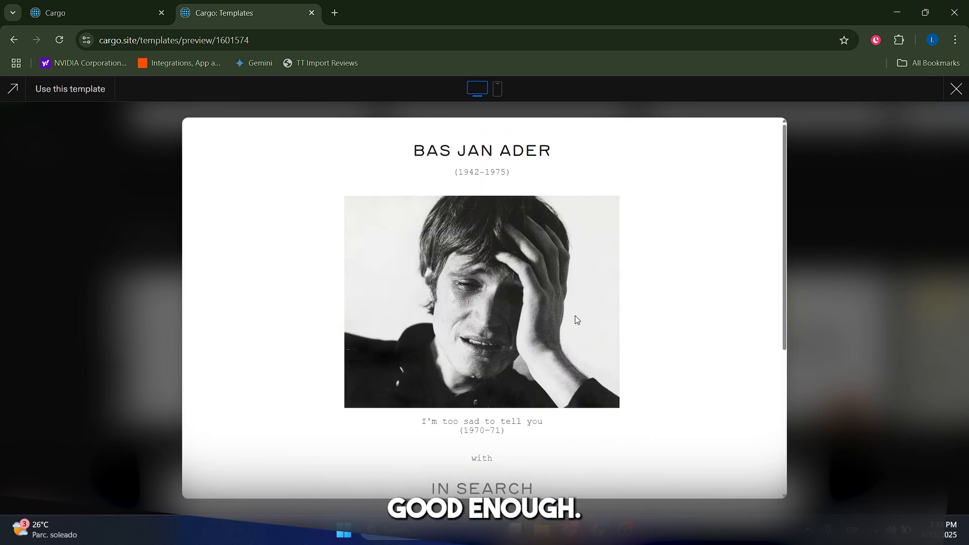
- Create a site from the Bas Jan Ader template and open the copy for editing
{"action": "left_click", "coordinate": [37, 90]}
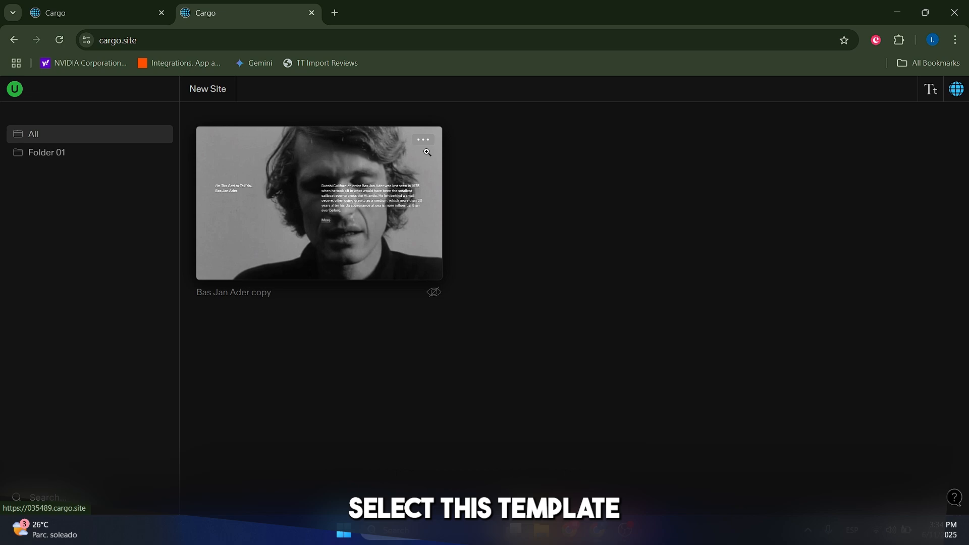
{"action": "left_click", "coordinate": [422, 140]}
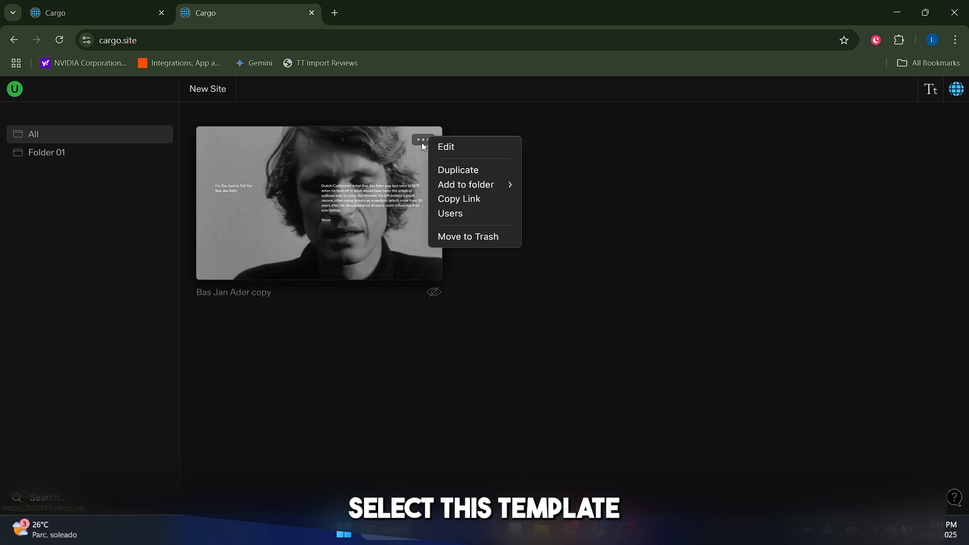
{"action": "left_click", "coordinate": [456, 154]}
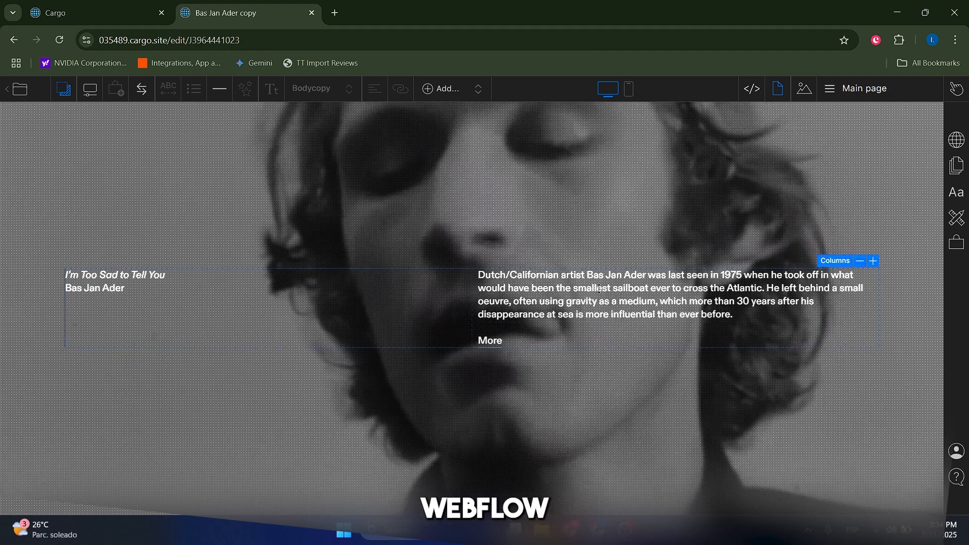
{"action": "double_click", "coordinate": [592, 288]}
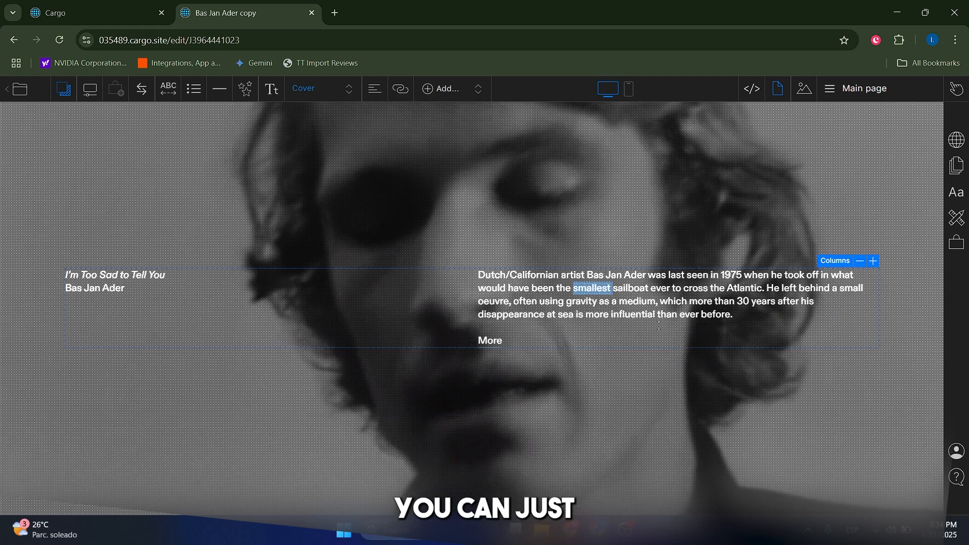
{"action": "double_click", "coordinate": [667, 314]}
{"action": "left_click_drag", "start_coordinate": [736, 301], "coordinate": [734, 315]}
{"action": "left_click", "coordinate": [510, 329]}
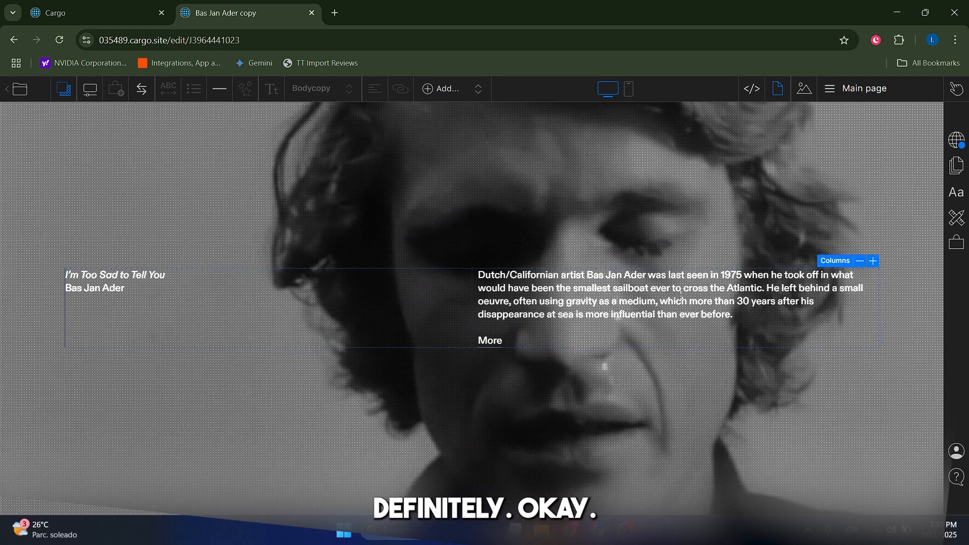
- Open the Main page's backdrop settings and look over the available backdrop types and the video URL
{"action": "left_click", "coordinate": [65, 91]}
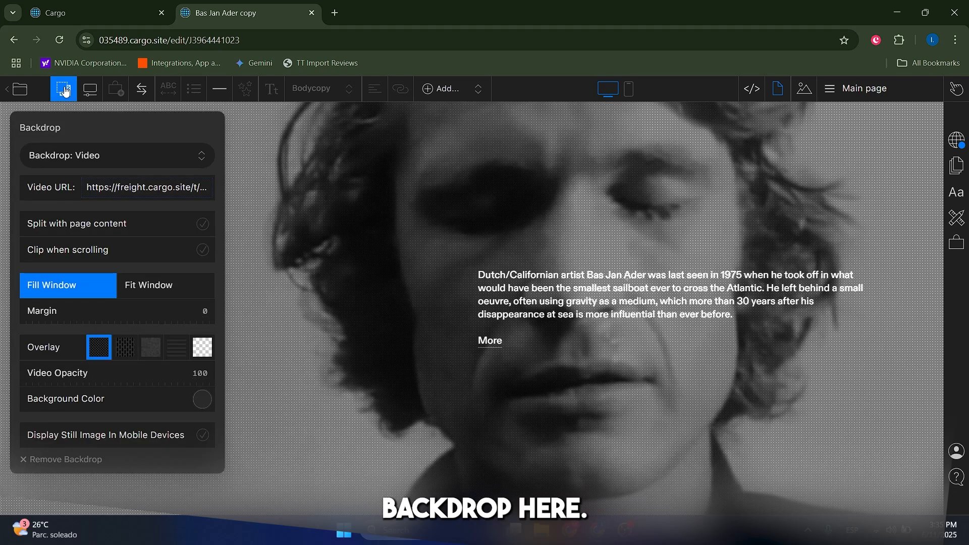
{"action": "left_click", "coordinate": [201, 153]}
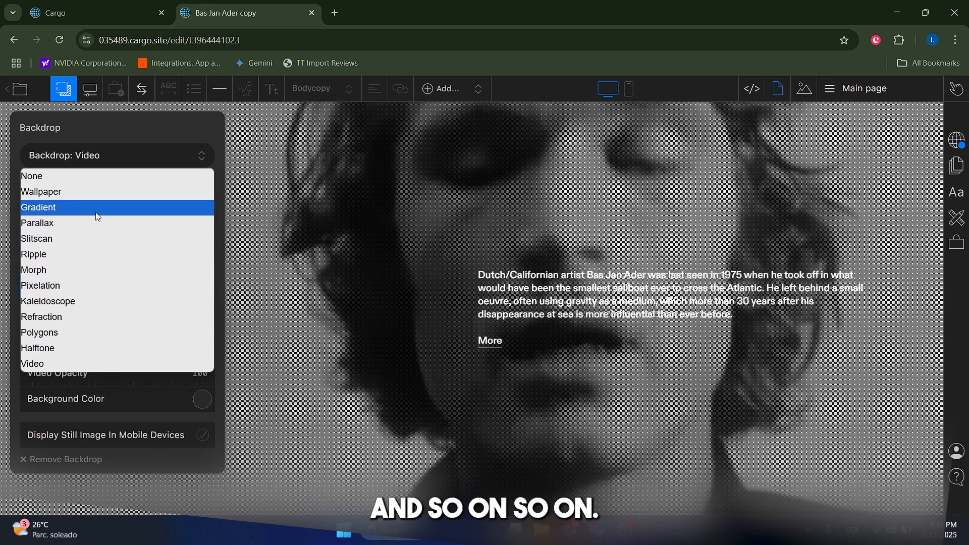
{"action": "left_click", "coordinate": [111, 152]}
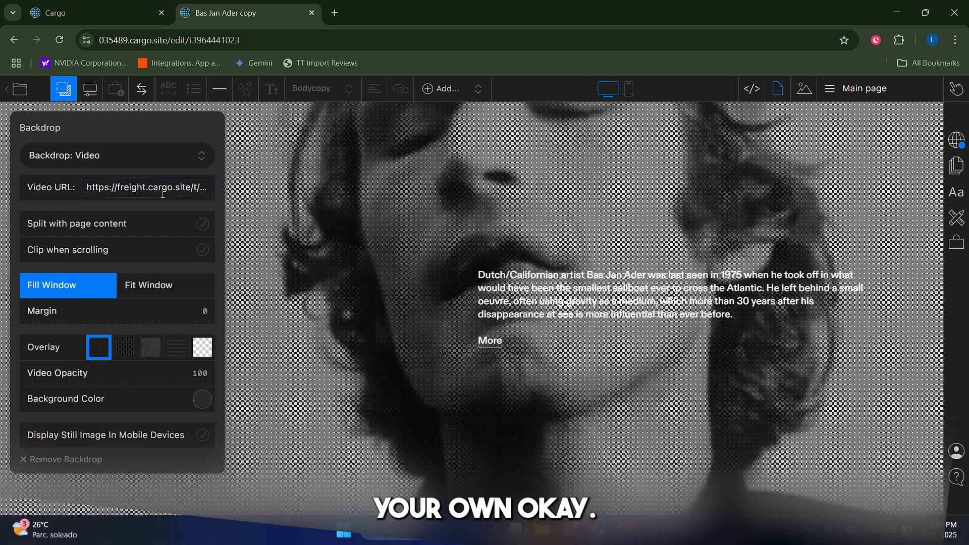
{"action": "triple_click", "coordinate": [163, 194]}
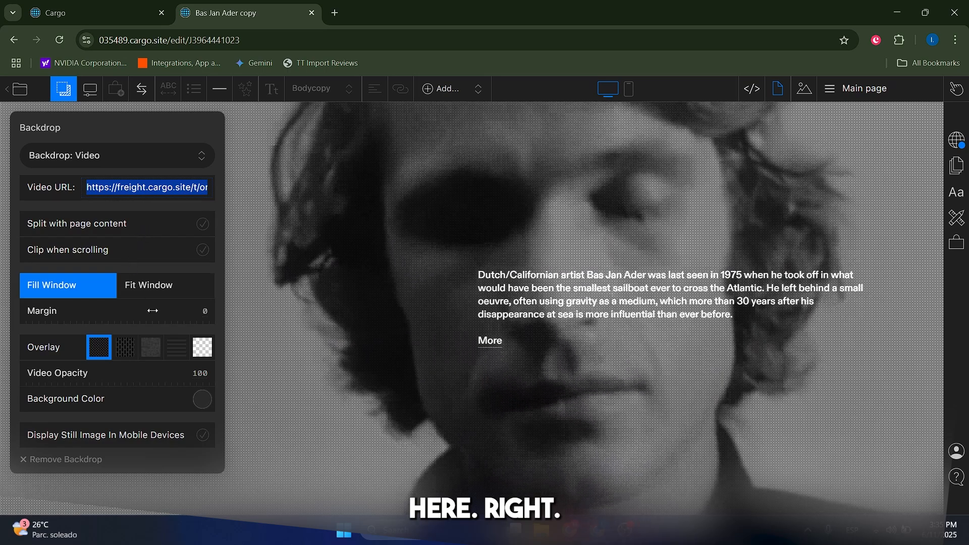
- Try each overlay pattern on the video backdrop and return to the first one
{"action": "left_click", "coordinate": [124, 347]}
{"action": "left_click", "coordinate": [142, 353]}
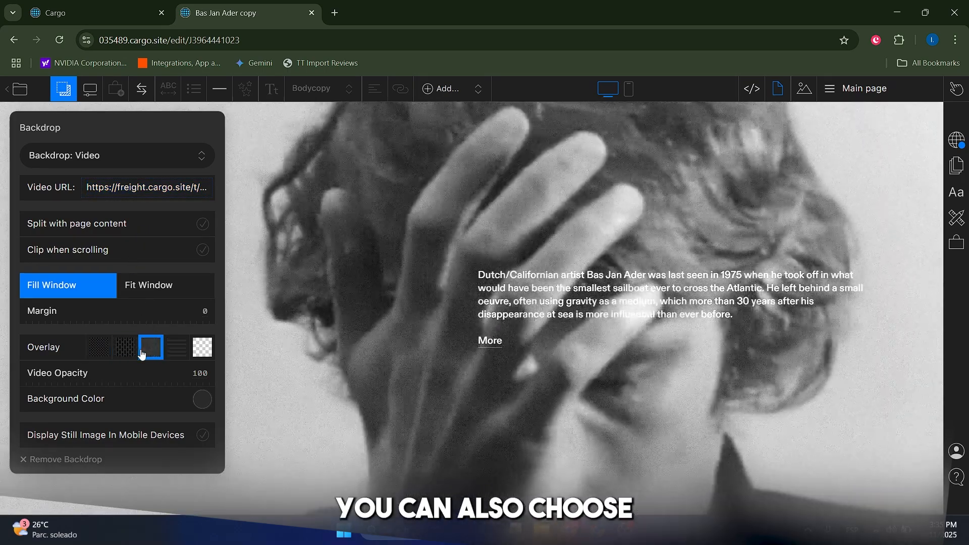
{"action": "left_click", "coordinate": [102, 351]}
{"action": "left_click", "coordinate": [151, 350]}
{"action": "left_click", "coordinate": [179, 351]}
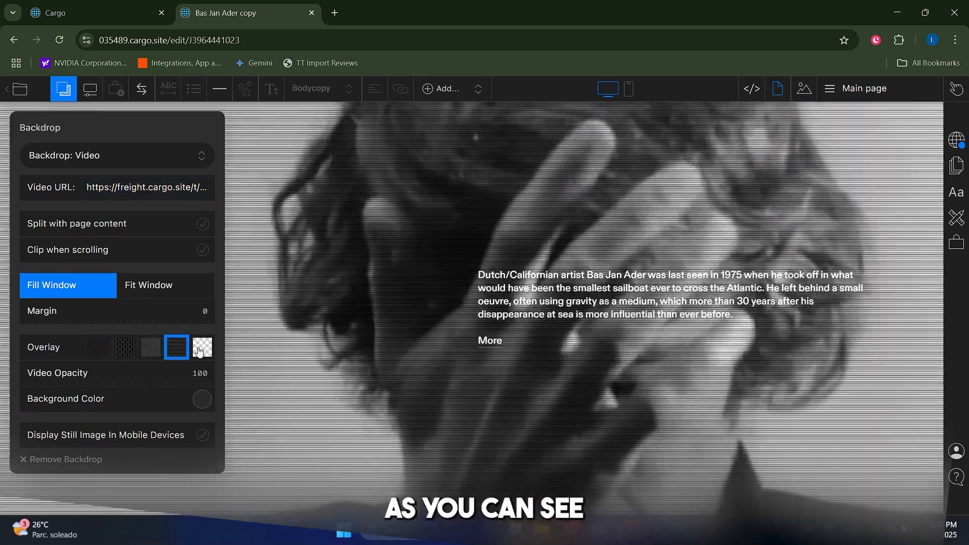
{"action": "left_click", "coordinate": [198, 352]}
{"action": "left_click", "coordinate": [175, 354]}
{"action": "left_click", "coordinate": [149, 355]}
{"action": "left_click", "coordinate": [119, 355]}
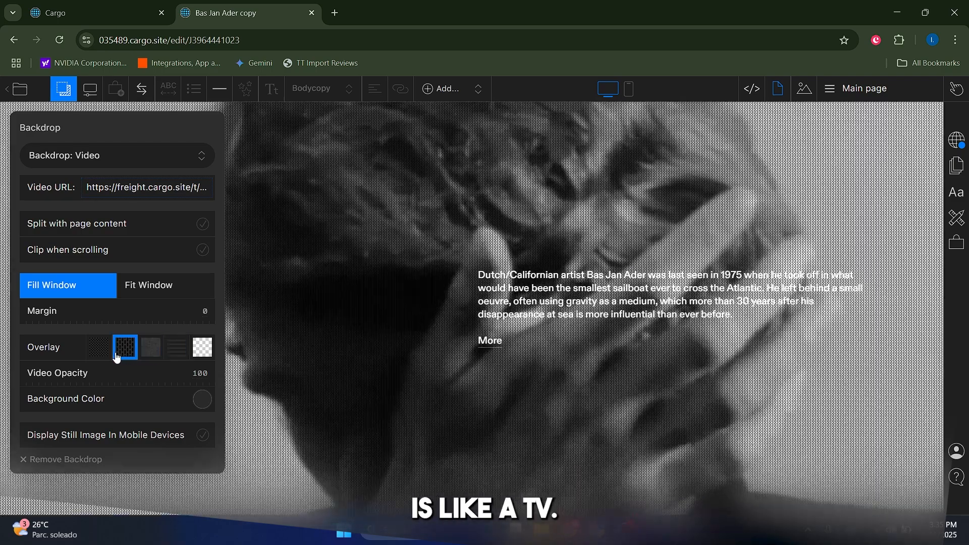
{"action": "left_click", "coordinate": [100, 349]}
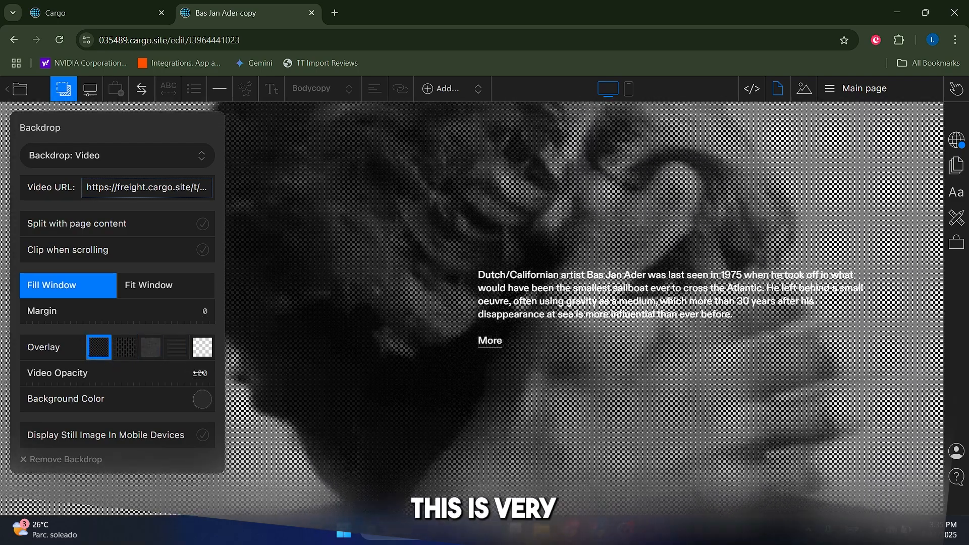
- Lower the backdrop's video opacity, check its background color and set the video to Fit Window
{"action": "mouse_move", "coordinate": [199, 373]}
{"action": "left_mouse_down"}
{"action": "mouse_move", "coordinate": [122, 378]}
{"action": "mouse_move", "coordinate": [207, 378]}
{"action": "mouse_move", "coordinate": [197, 368]}
{"action": "mouse_move", "coordinate": [113, 433]}
{"action": "left_mouse_up"}
{"action": "left_click", "coordinate": [203, 400]}
{"action": "left_click", "coordinate": [159, 283]}
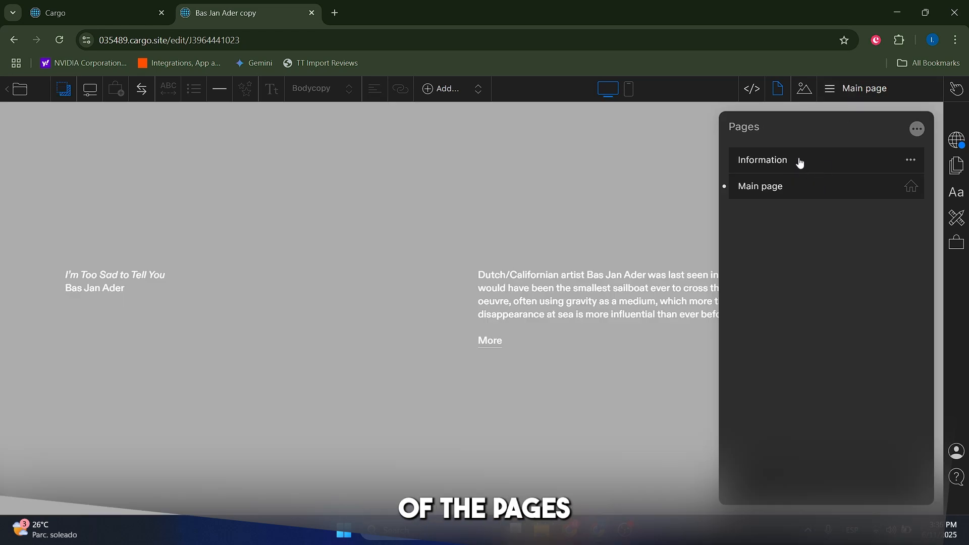
- Open the page list and look over the options available for the Information page
{"action": "left_click", "coordinate": [586, 190]}
{"action": "left_click", "coordinate": [842, 94]}
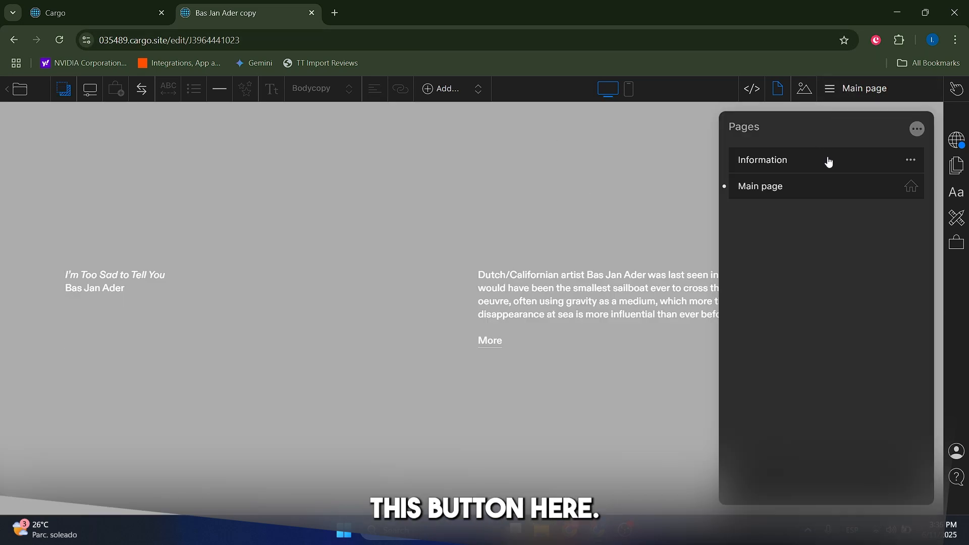
{"action": "left_click", "coordinate": [911, 162]}
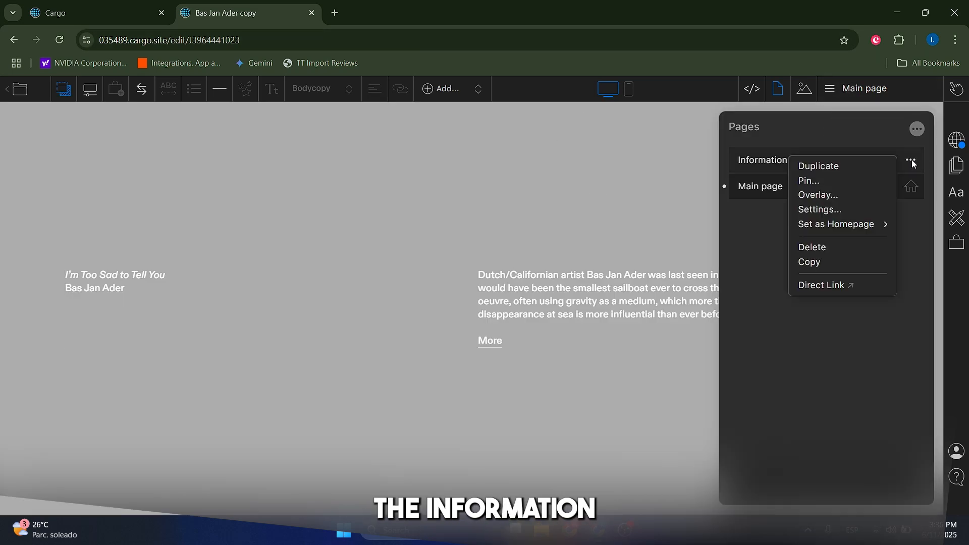
{"action": "left_click", "coordinate": [772, 159]}
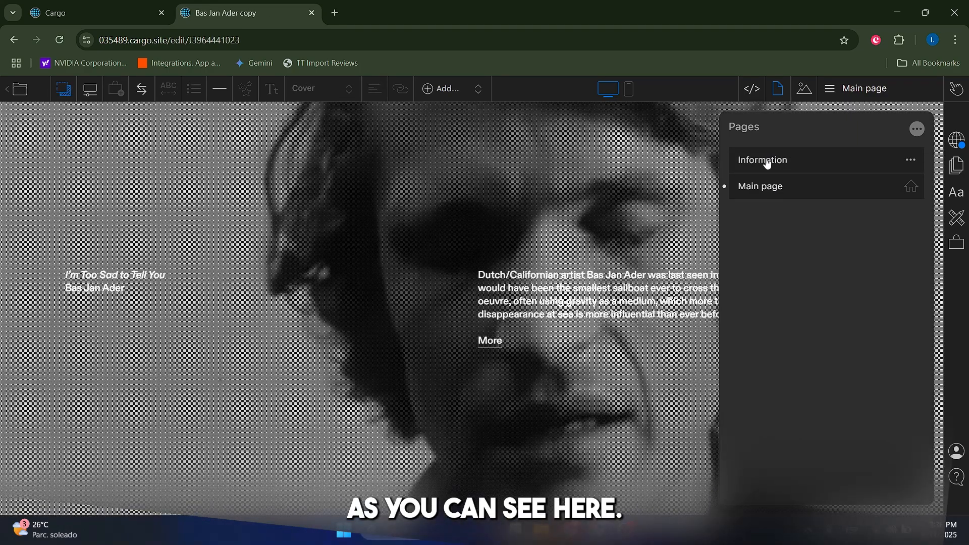
- Open the Information page, look through its content down to the footer links, and return to the Main page
{"action": "left_click", "coordinate": [743, 159]}
{"action": "scroll", "coordinate": [568, 268], "scroll_direction": "down", "scroll_amount": 3}
{"action": "scroll", "coordinate": [582, 305], "scroll_direction": "up", "scroll_amount": 2}
{"action": "scroll", "coordinate": [582, 305], "scroll_direction": "down", "scroll_amount": 6}
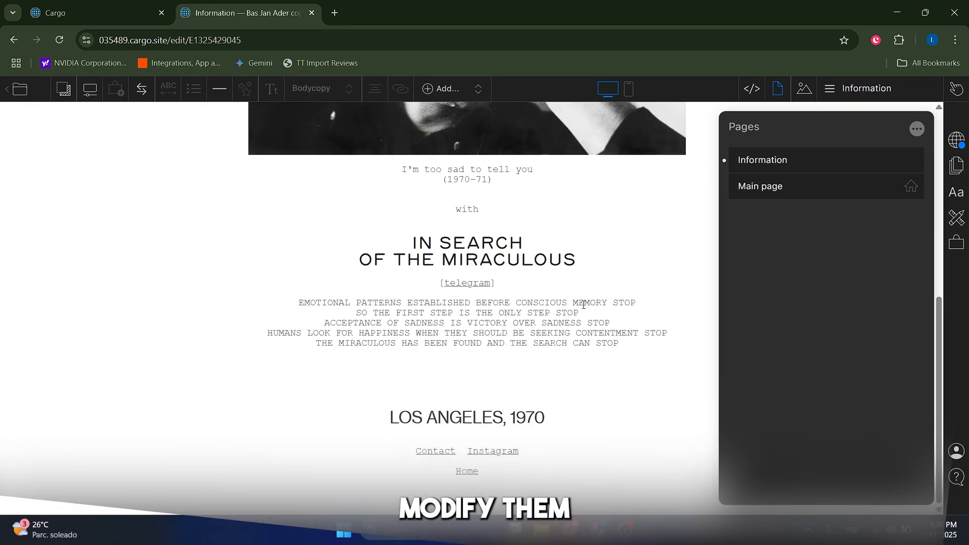
{"action": "scroll", "coordinate": [582, 304], "scroll_direction": "up", "scroll_amount": 5}
{"action": "left_click", "coordinate": [765, 186]}
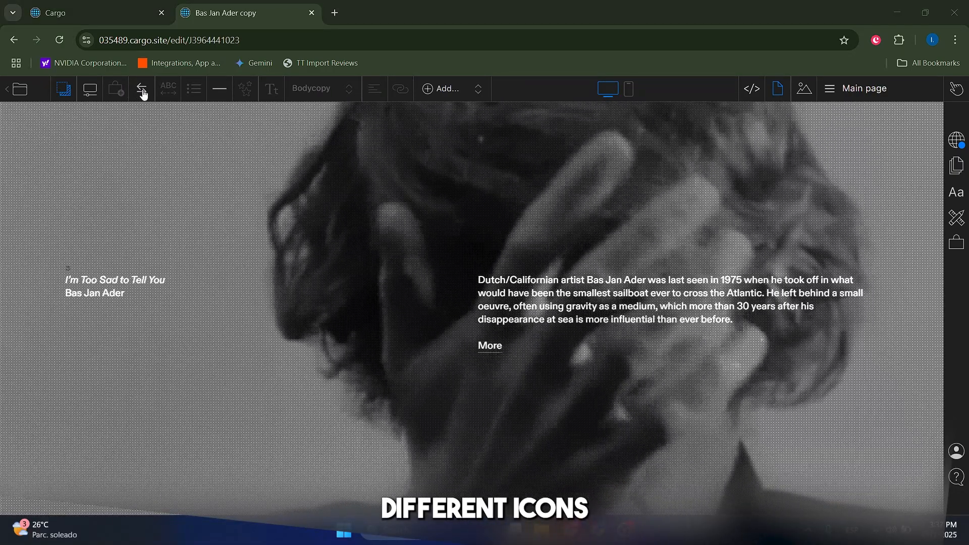
- Insert the filled shopping cart icon above the Main page's title text and remove it again
{"action": "left_click", "coordinate": [141, 88]}
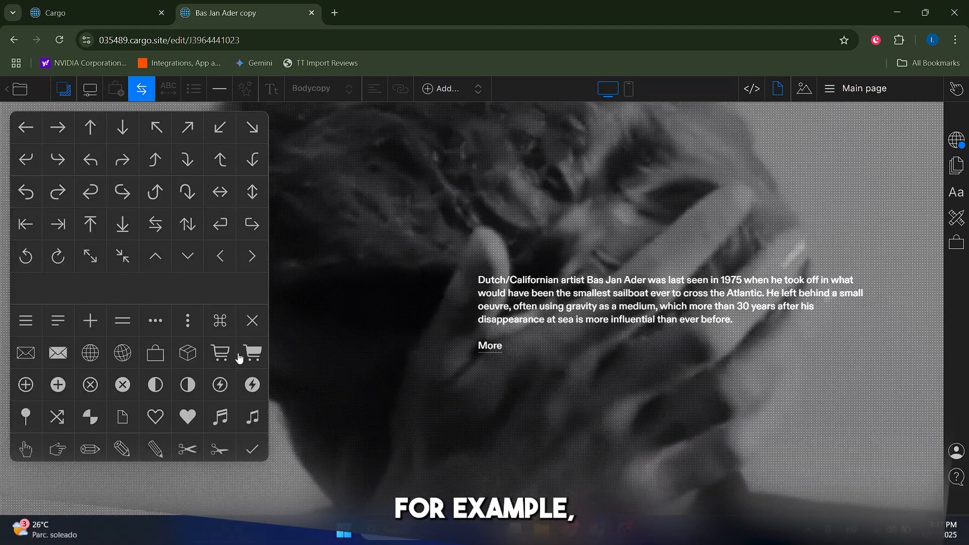
{"action": "left_click", "coordinate": [251, 357]}
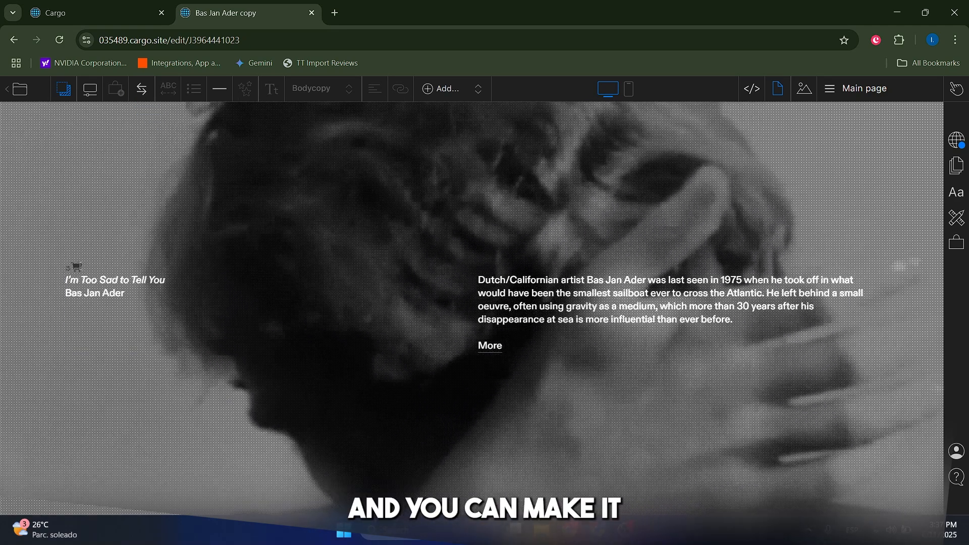
{"action": "left_click_drag", "start_coordinate": [65, 268], "coordinate": [73, 268]}
{"action": "left_click", "coordinate": [77, 267]}
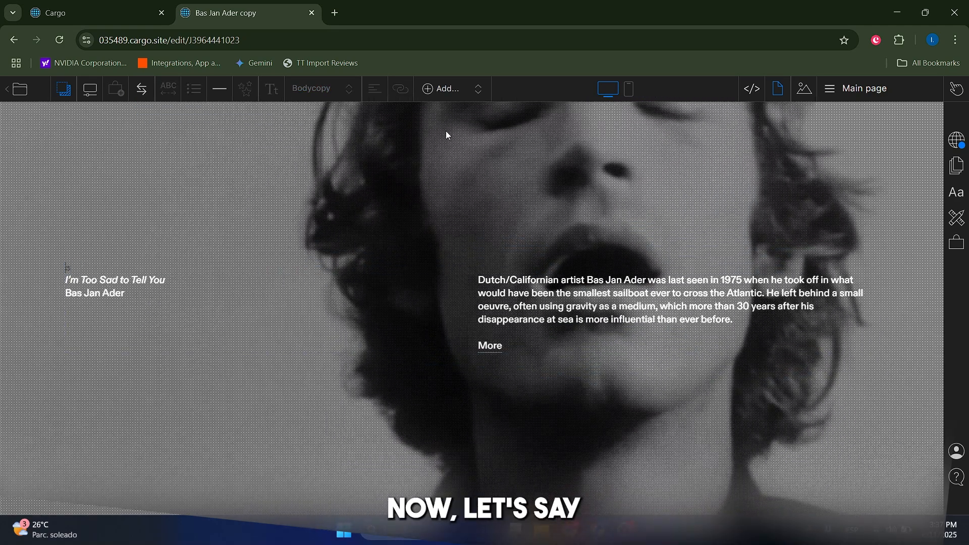
- Look over the elements that can be added and insert the black Button 02 above the Main page's title text
{"action": "left_click", "coordinate": [440, 89]}
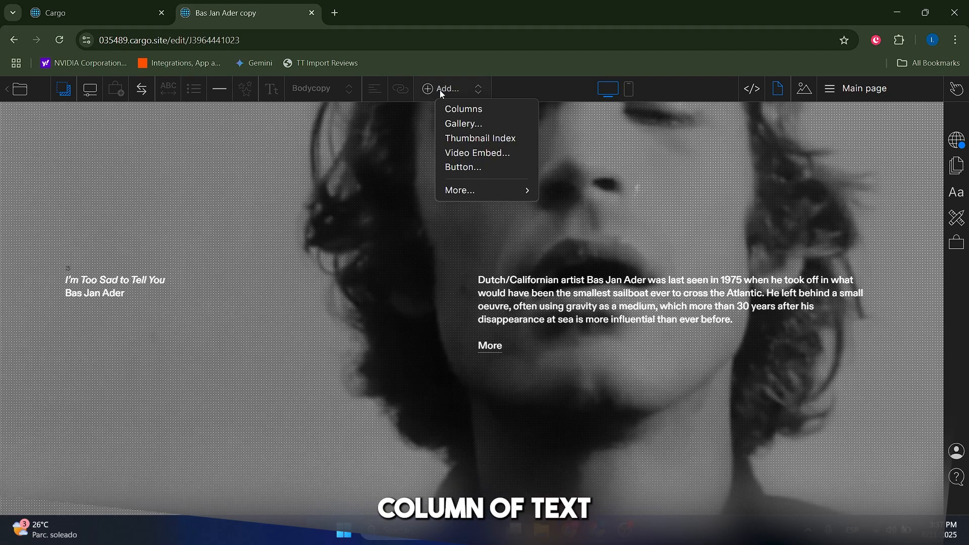
{"action": "mouse_move", "coordinate": [467, 193]}
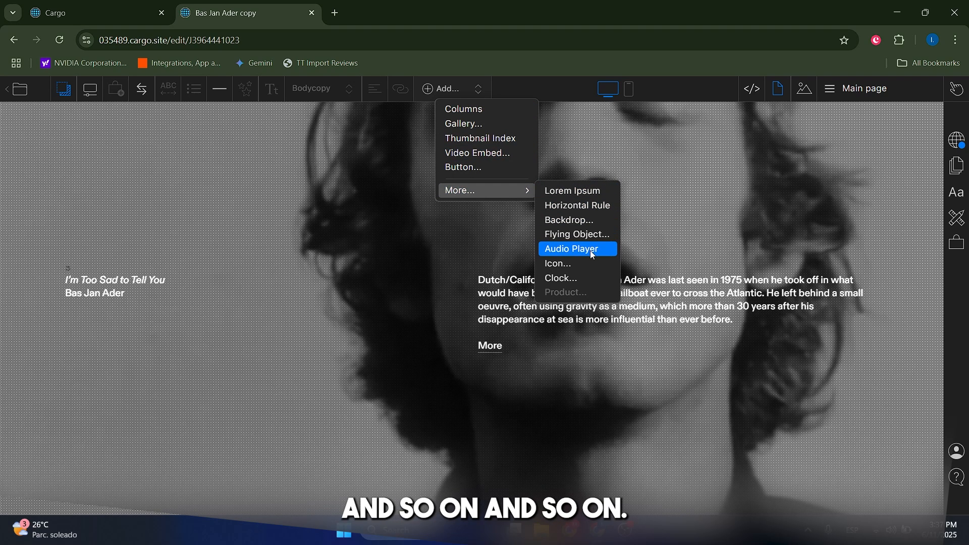
{"action": "left_click", "coordinate": [468, 168]}
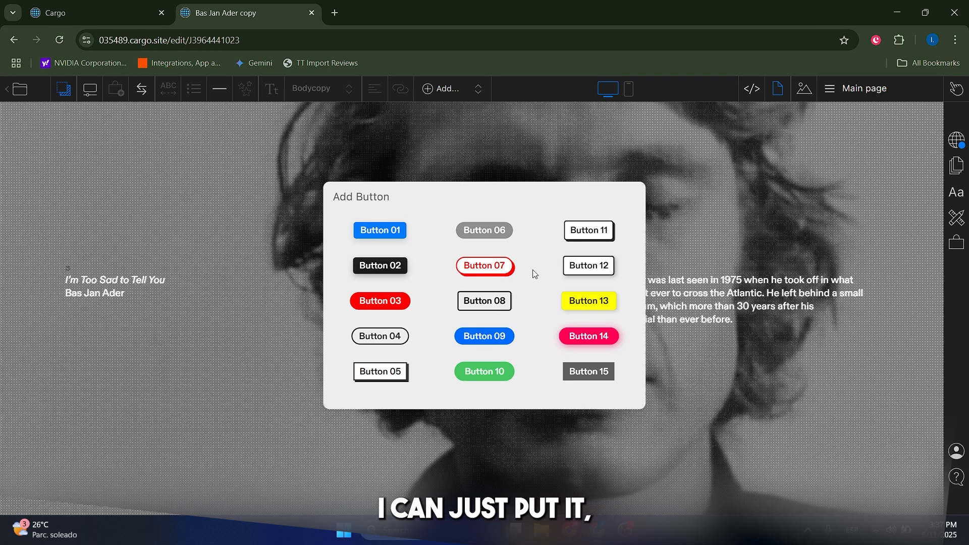
{"action": "left_click", "coordinate": [399, 267]}
{"action": "left_click", "coordinate": [171, 211]}
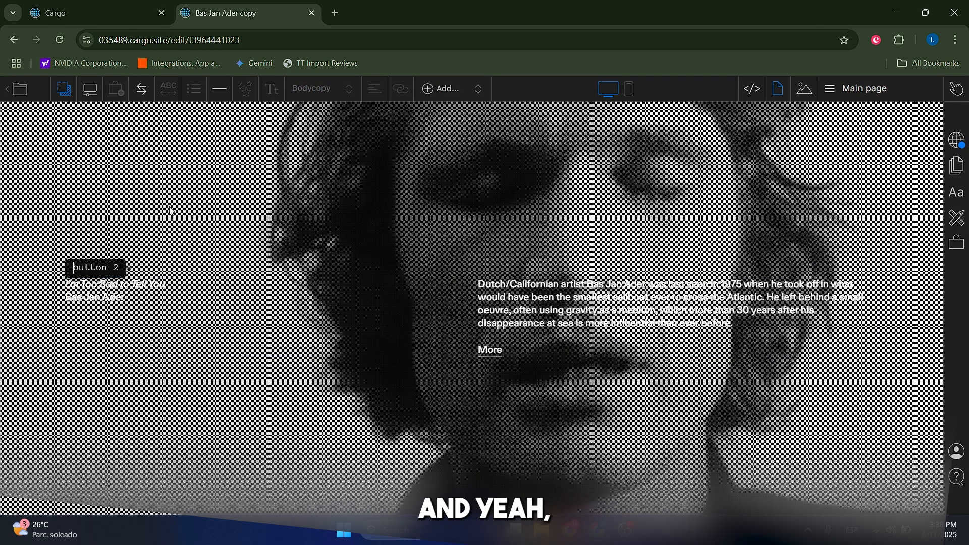
- Replace the new button's label with BOOK HERE
{"action": "double_click", "coordinate": [94, 267]}
{"action": "left_click", "coordinate": [112, 267]}
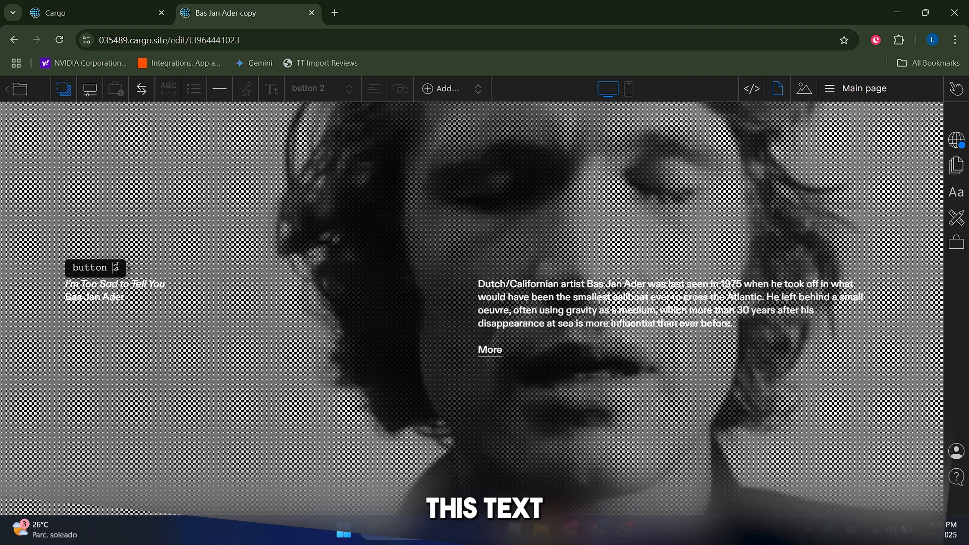
{"action": "double_click", "coordinate": [115, 268]}
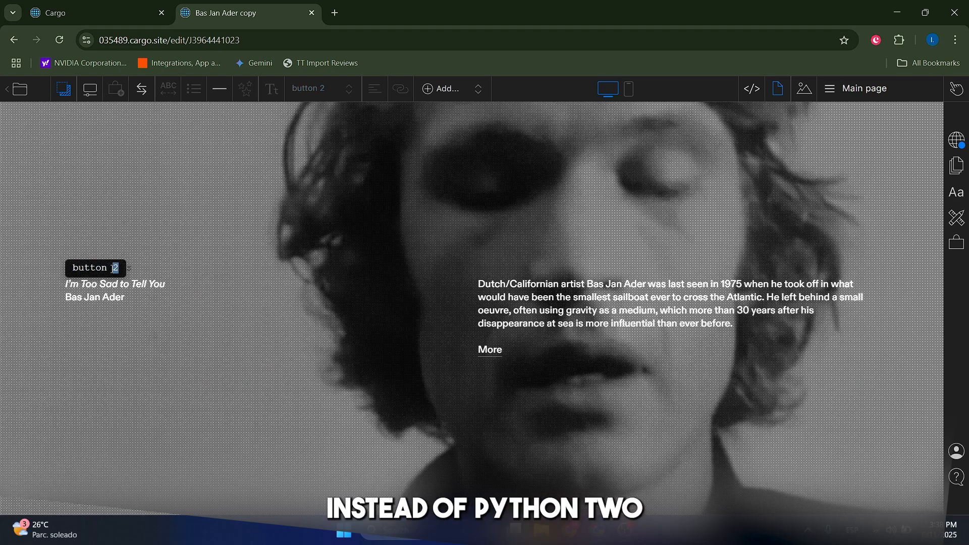
{"action": "left_click_drag", "start_coordinate": [112, 268], "coordinate": [66, 269]}
{"action": "type", "text": "BOOK HER"}
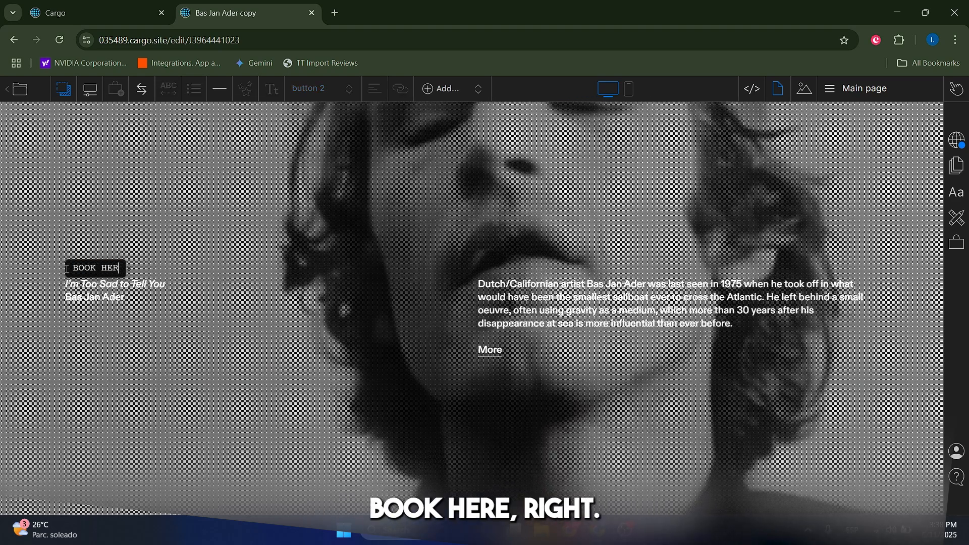
{"action": "type", "text": "E"}
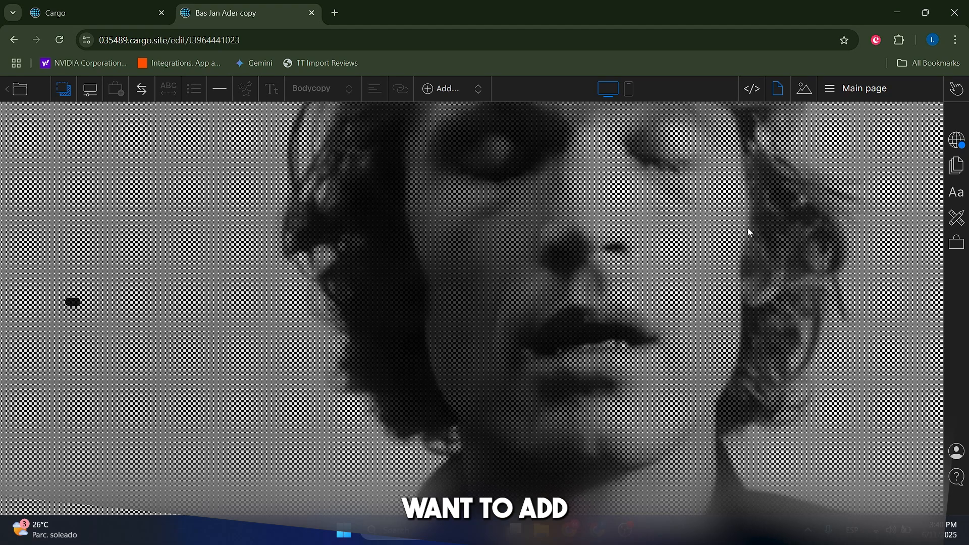
- Create a new page in the site's page list and name it About Us
{"action": "left_click", "coordinate": [842, 96]}
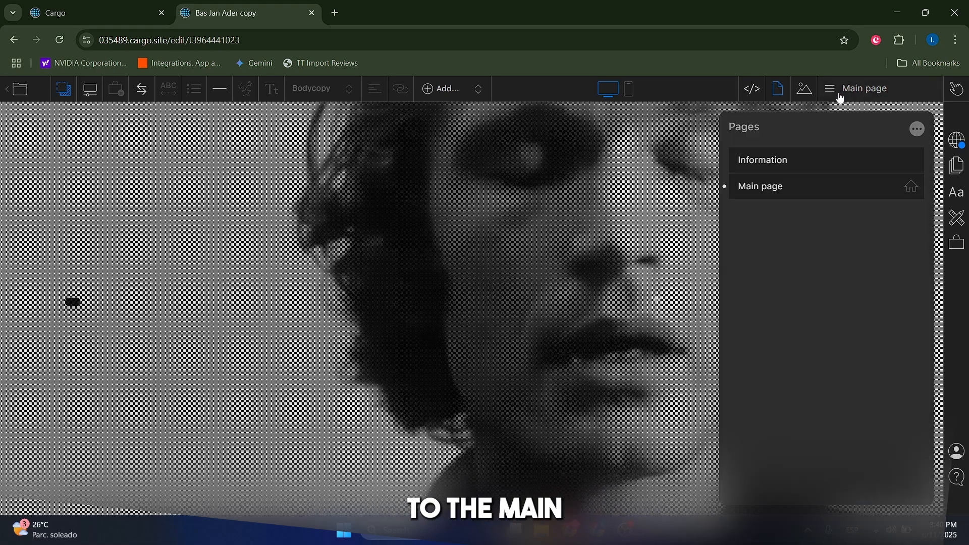
{"action": "left_click", "coordinate": [917, 130]}
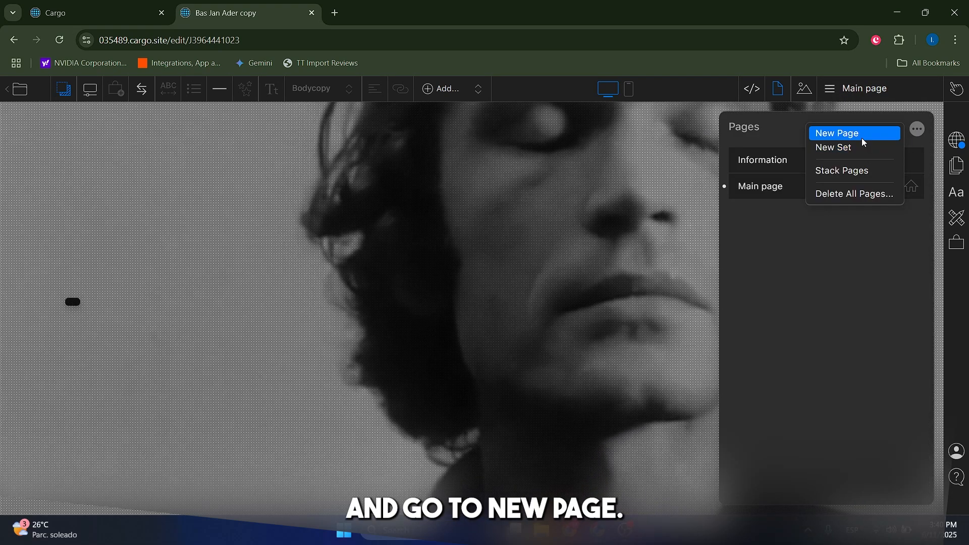
{"action": "left_click", "coordinate": [860, 134]}
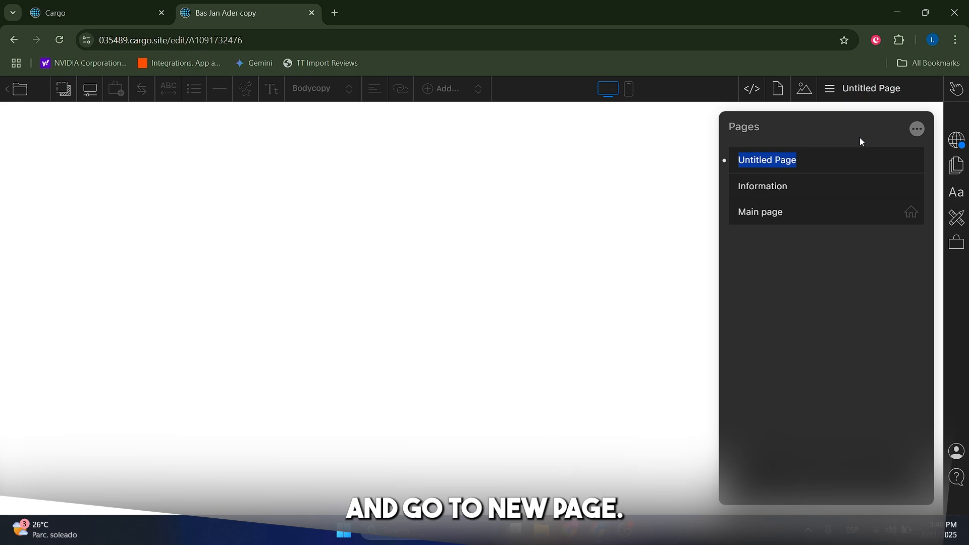
{"action": "left_click", "coordinate": [525, 268]}
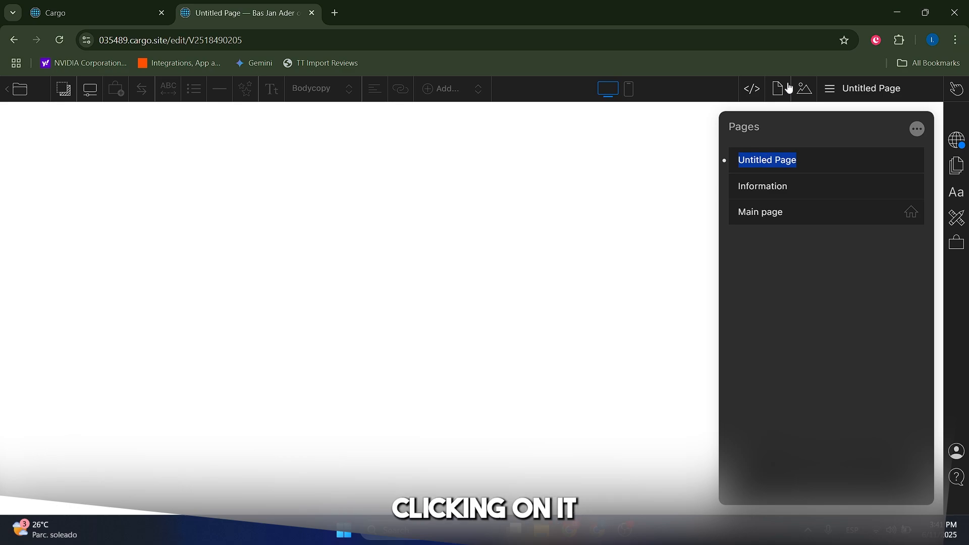
{"action": "type", "text": "About Us"}
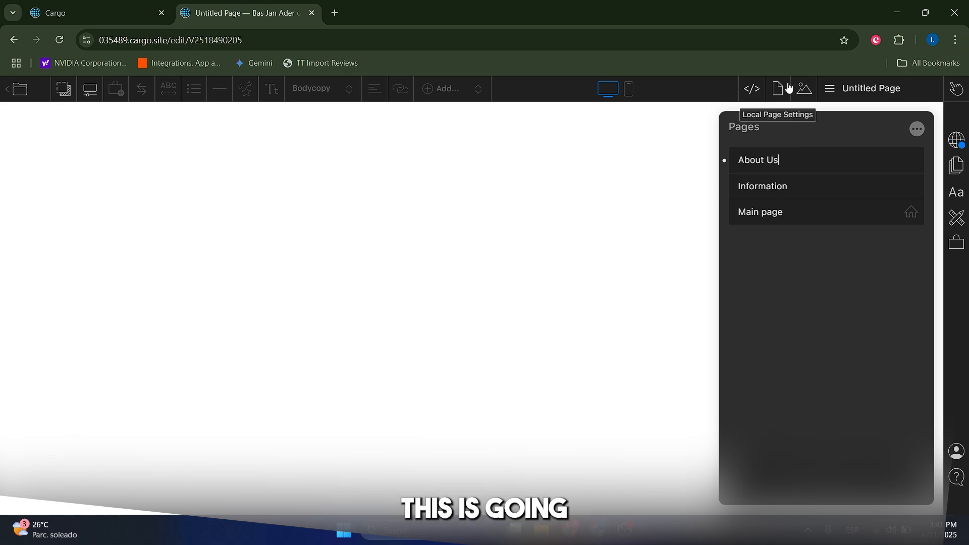
{"action": "left_click", "coordinate": [670, 242]}
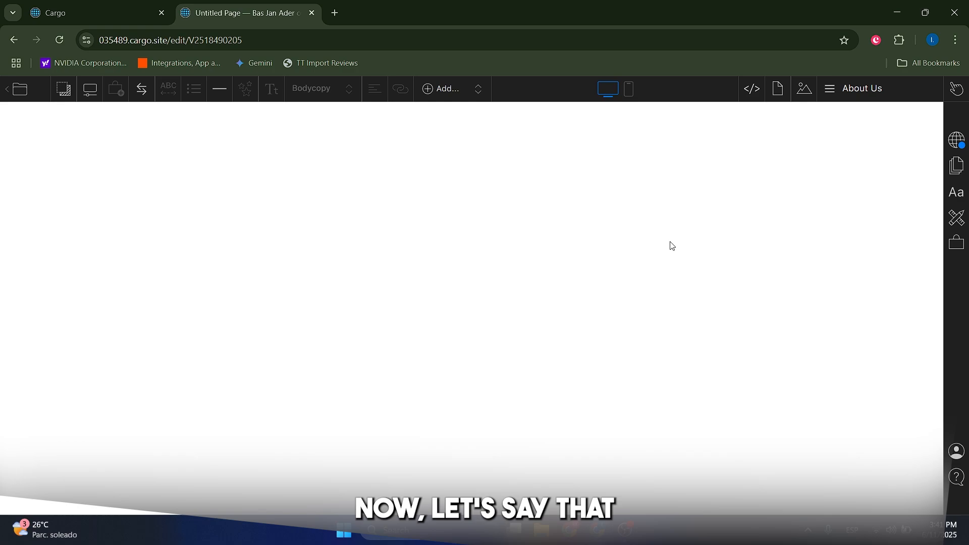
- Examine the upload, library and file options for adding images to the About Us page
{"action": "left_click", "coordinate": [807, 91]}
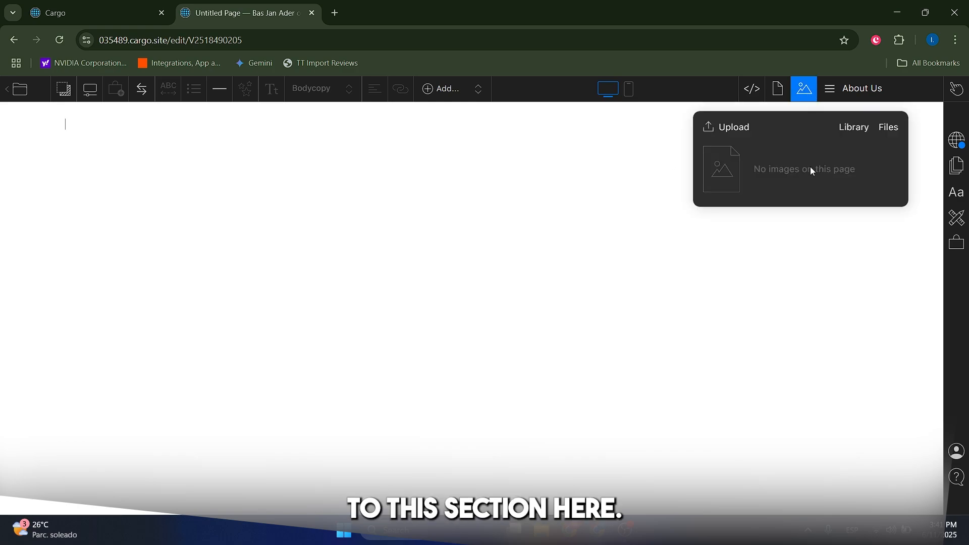
{"action": "left_click", "coordinate": [777, 89]}
{"action": "left_click", "coordinate": [804, 89]}
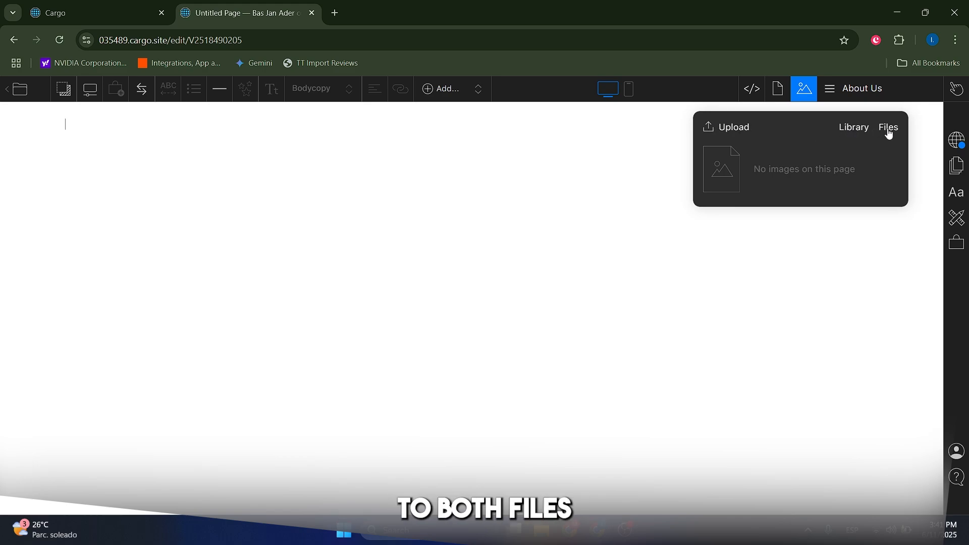
{"action": "left_click", "coordinate": [593, 185]}
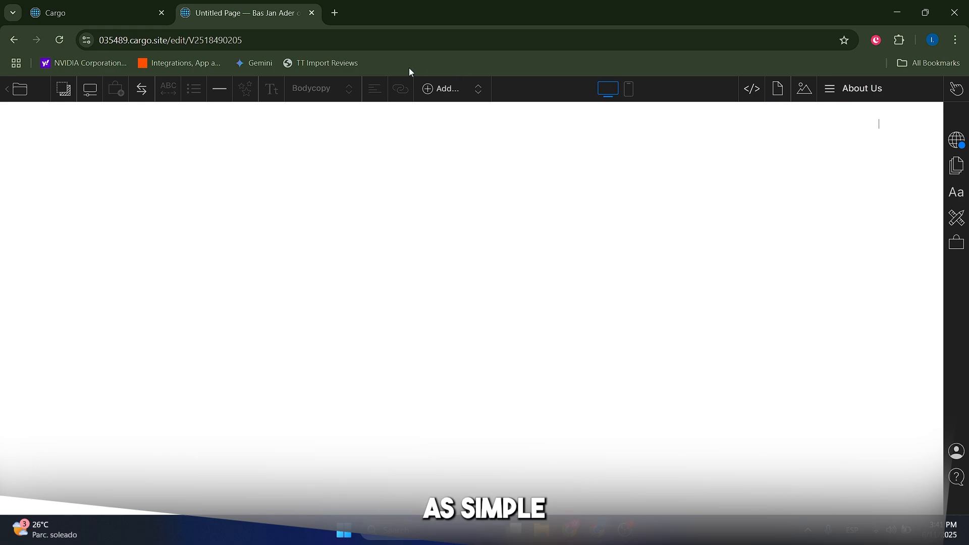
- Add a columns block to the About Us page and enter the text ABOUT US SECTION in its second column
{"action": "left_click", "coordinate": [447, 100]}
{"action": "left_click", "coordinate": [458, 110]}
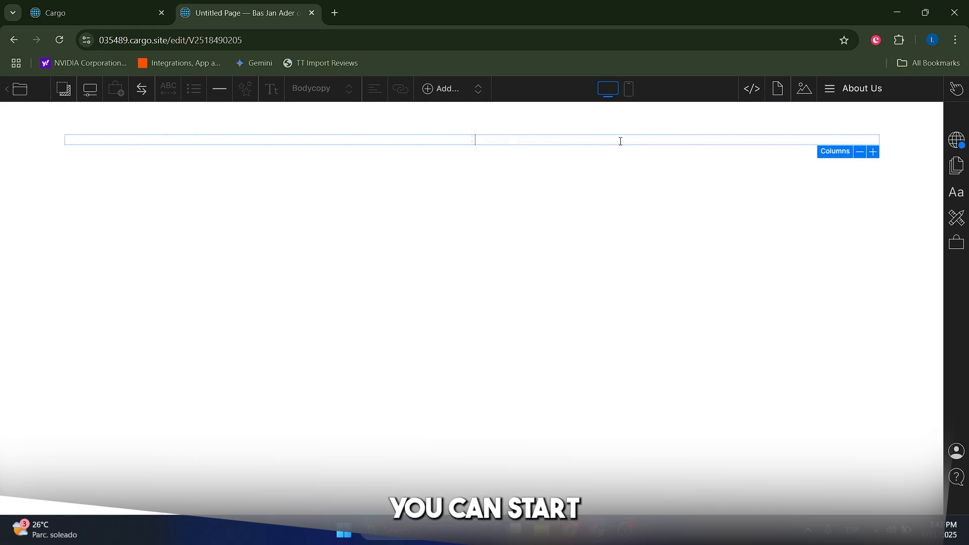
{"action": "type", "text": "ABOUT US SEC"}
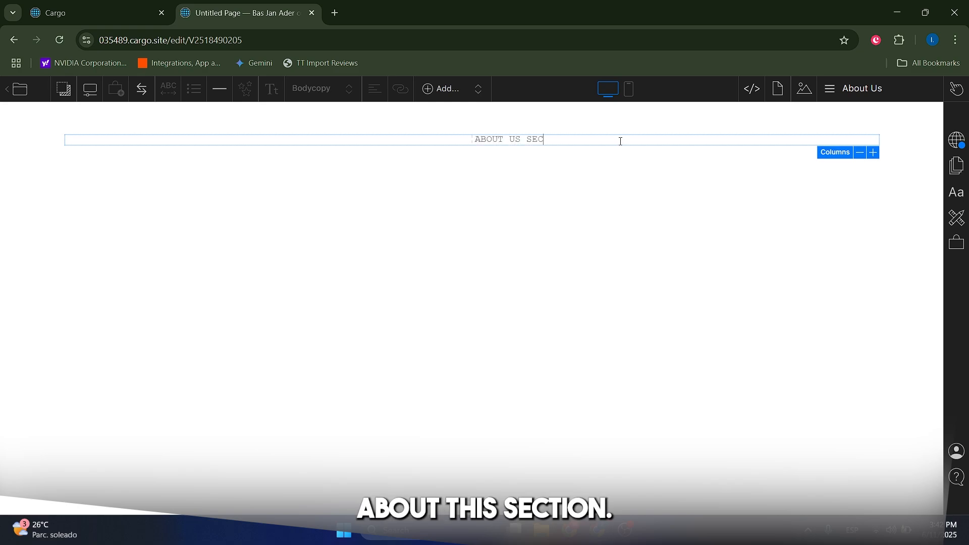
{"action": "key", "text": "BackSpace"}
{"action": "key", "text": "BackSpace"}
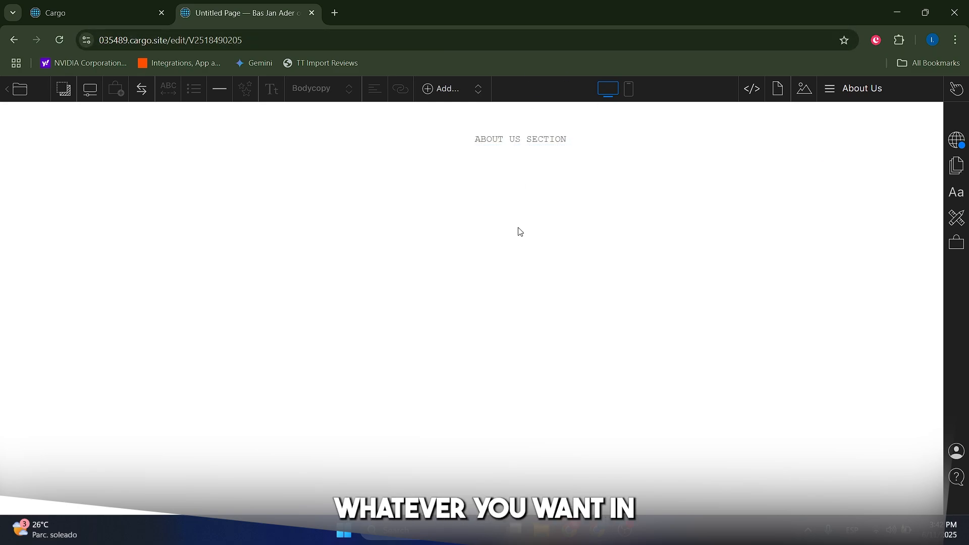
- Shorten the text in the second column to ABOUT US
{"action": "key", "text": "BackSpace"}
{"action": "key", "text": "BackSpace"}
{"action": "key", "text": "BackSpace"}
{"action": "key", "text": "BackSpace"}
{"action": "key", "text": "BackSpace"}
{"action": "key", "text": "BackSpace"}
{"action": "key", "text": "BackSpace"}
{"action": "key", "text": "BackSpace"}
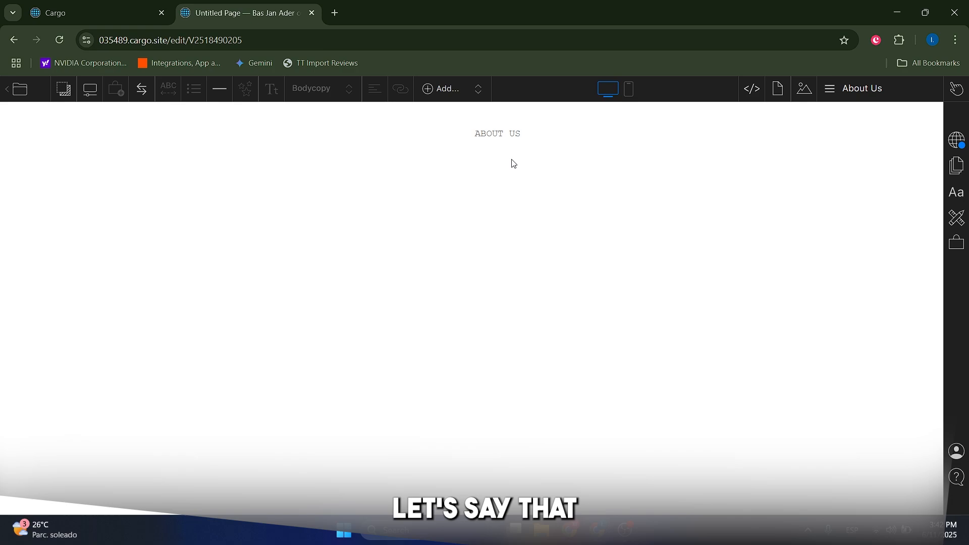
- Try bold on the ABOUT US text, turn it off again, and set the text's font scale to 150%
{"action": "triple_click", "coordinate": [498, 133]}
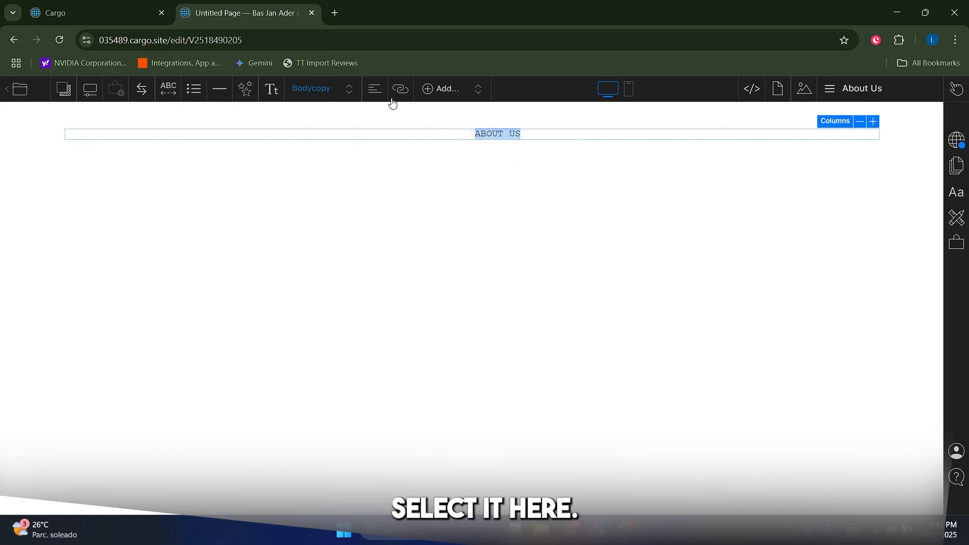
{"action": "left_click", "coordinate": [271, 89]}
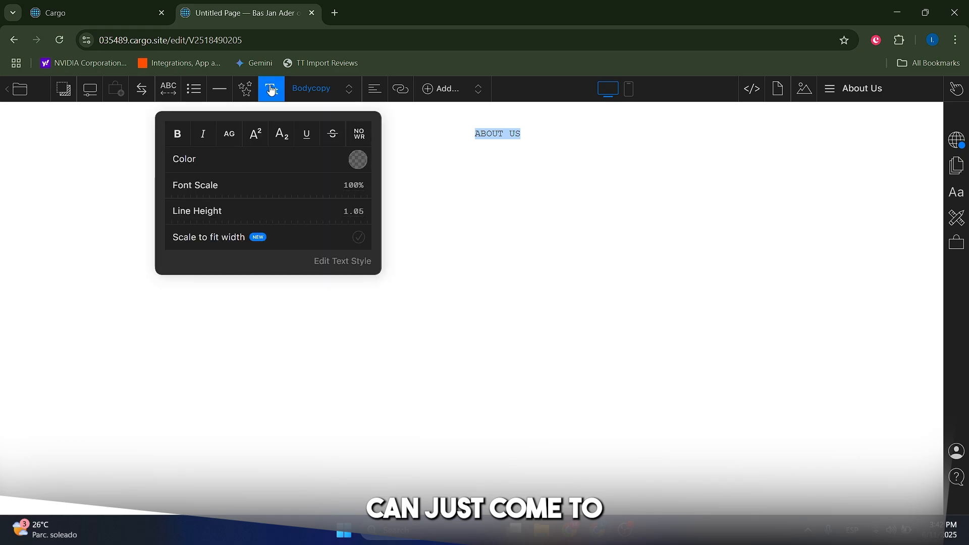
{"action": "left_click", "coordinate": [182, 137]}
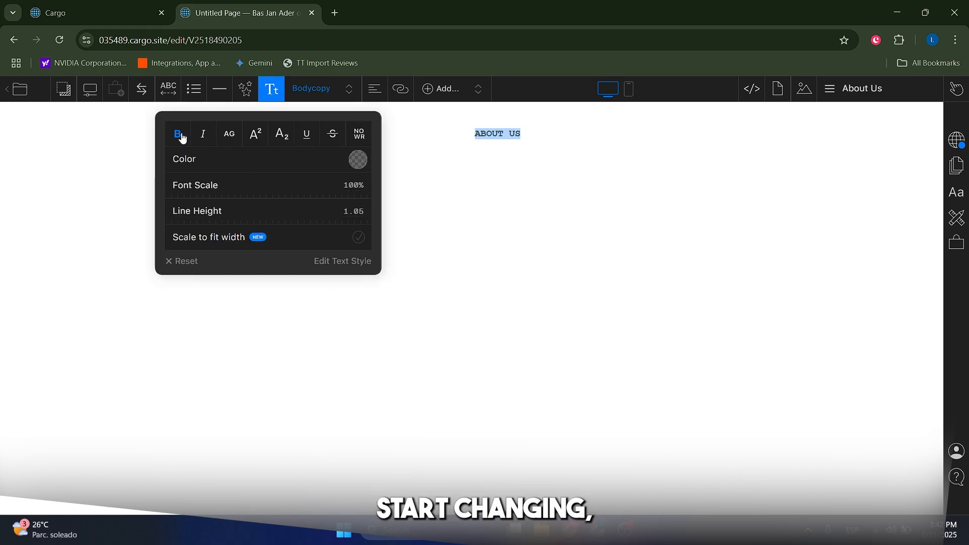
{"action": "left_click", "coordinate": [182, 137]}
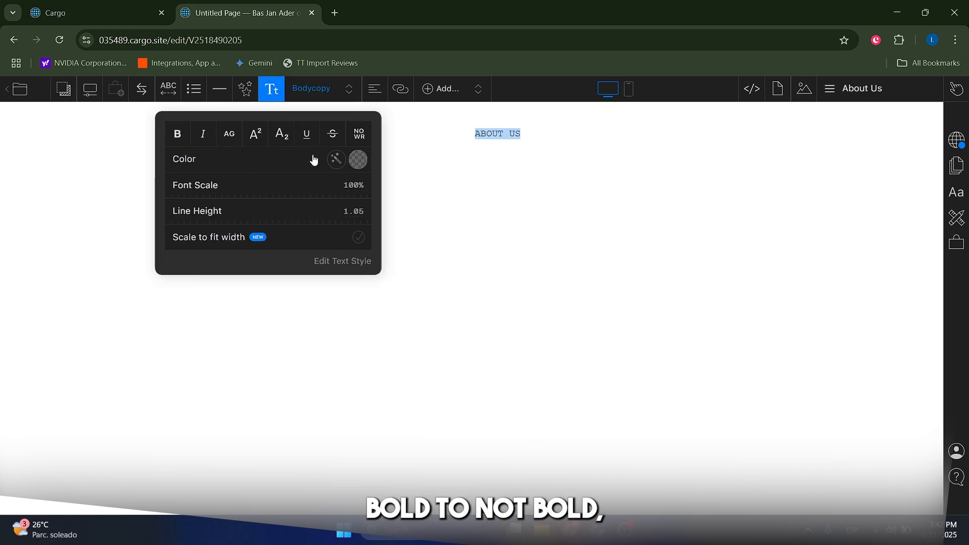
{"action": "left_click_drag", "start_coordinate": [346, 184], "coordinate": [349, 184]}
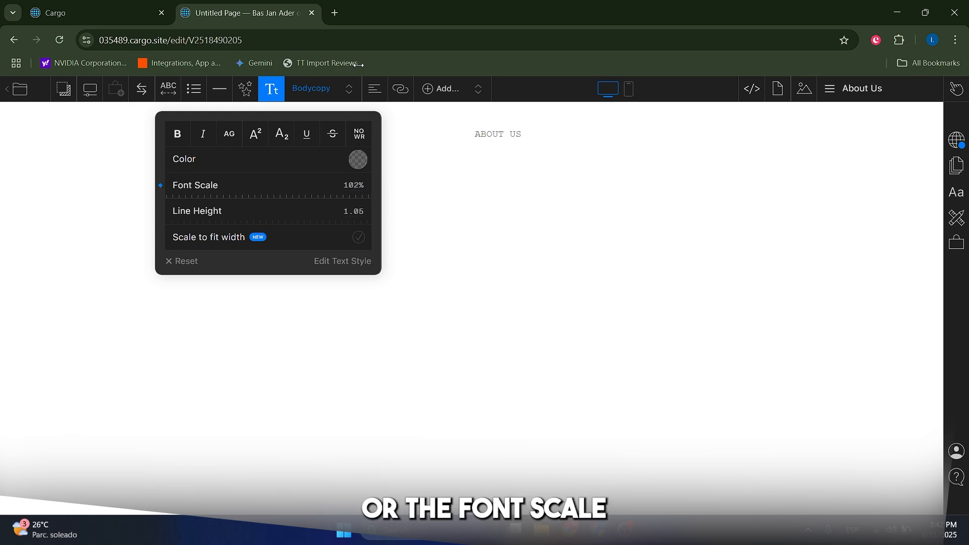
{"action": "type", "text": "150"}
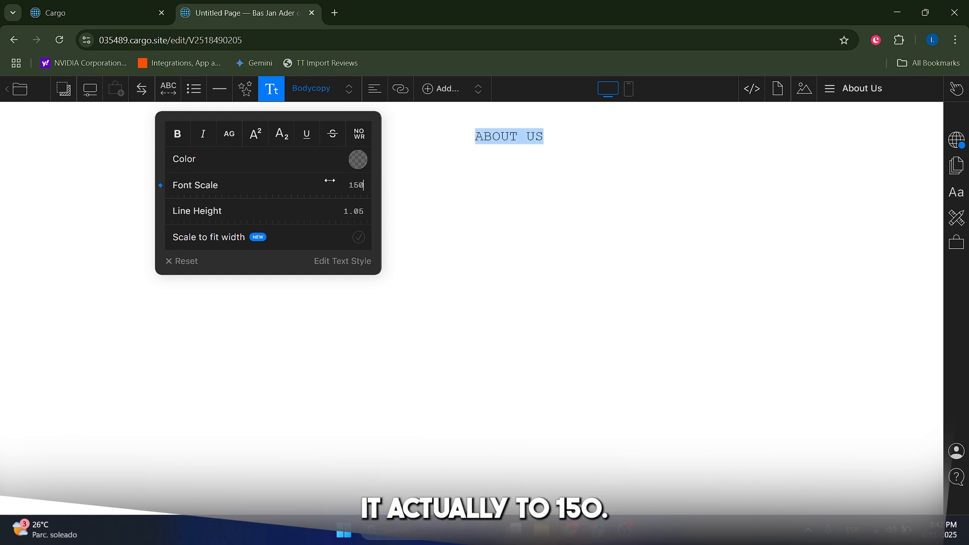
- Look through the Bodycopy text style's font options and switch the ABOUT US text to the Heading 1 style
{"action": "left_click", "coordinate": [348, 265]}
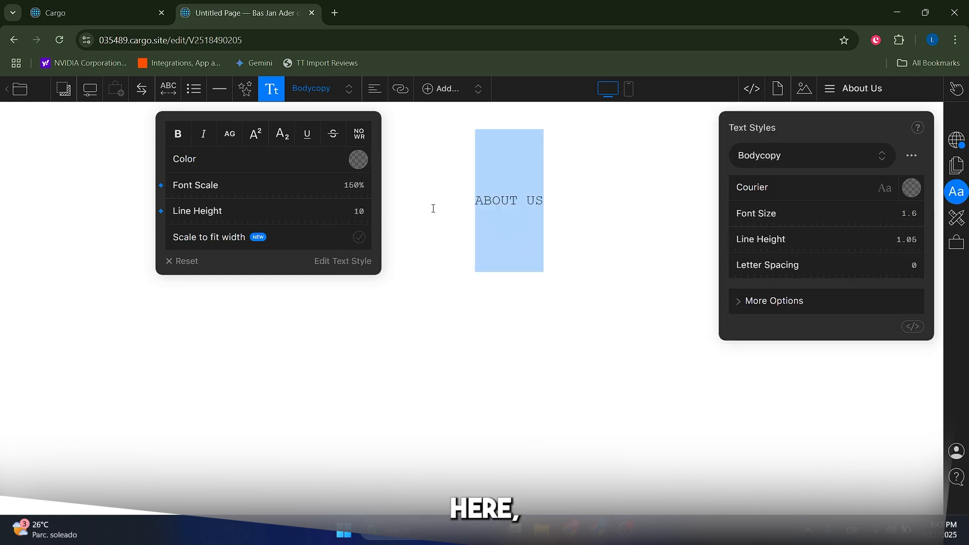
{"action": "left_click", "coordinate": [883, 189]}
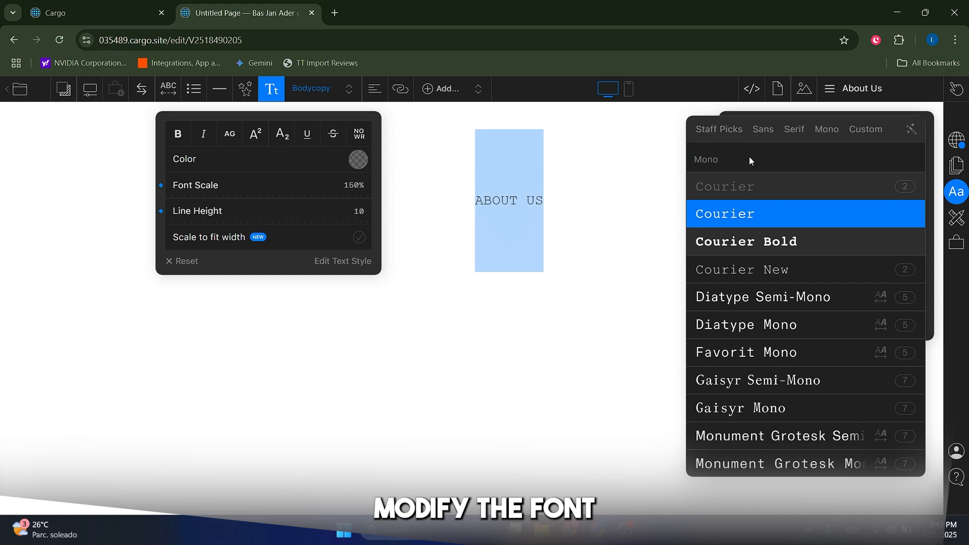
{"action": "left_click", "coordinate": [637, 158]}
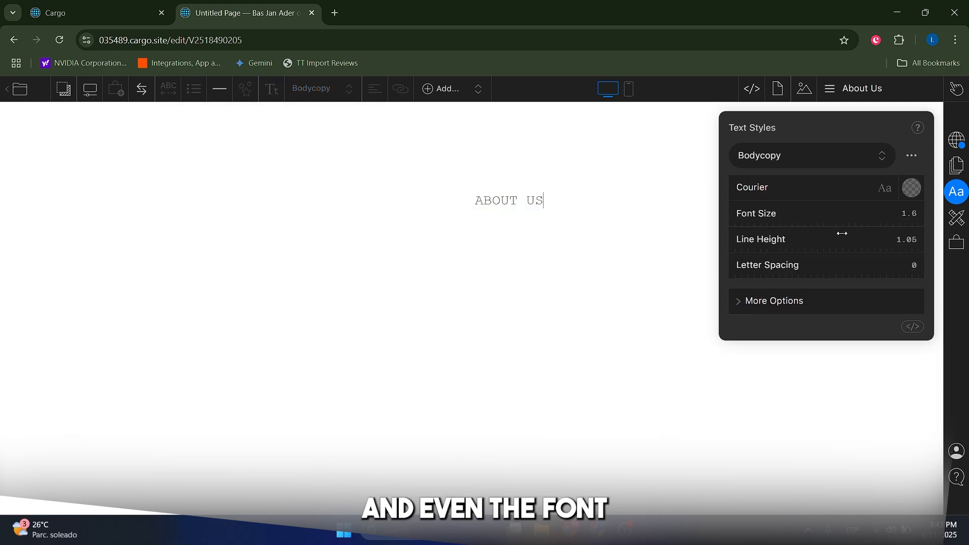
{"action": "left_click_drag", "start_coordinate": [915, 182], "coordinate": [898, 182]}
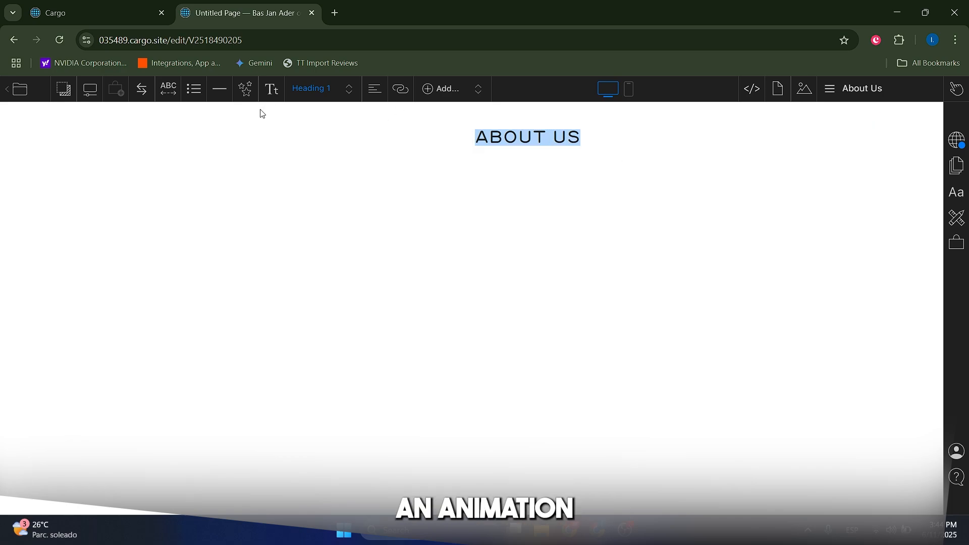
- Add a marquee to the ABOUT US text, try its Bounce and Vertical options, and set it to Scroll and Horizontal
{"action": "left_click", "coordinate": [167, 96]}
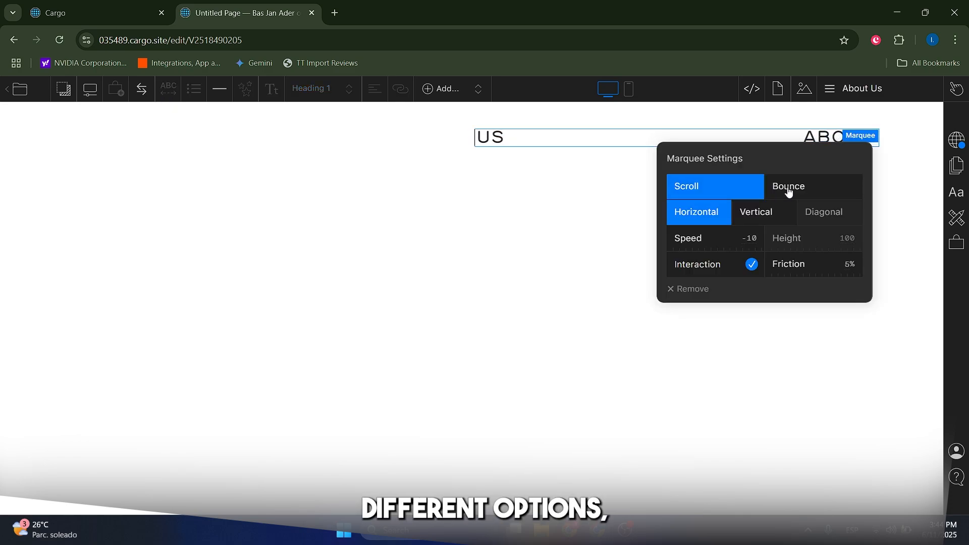
{"action": "left_click", "coordinate": [788, 189]}
{"action": "left_click", "coordinate": [754, 222]}
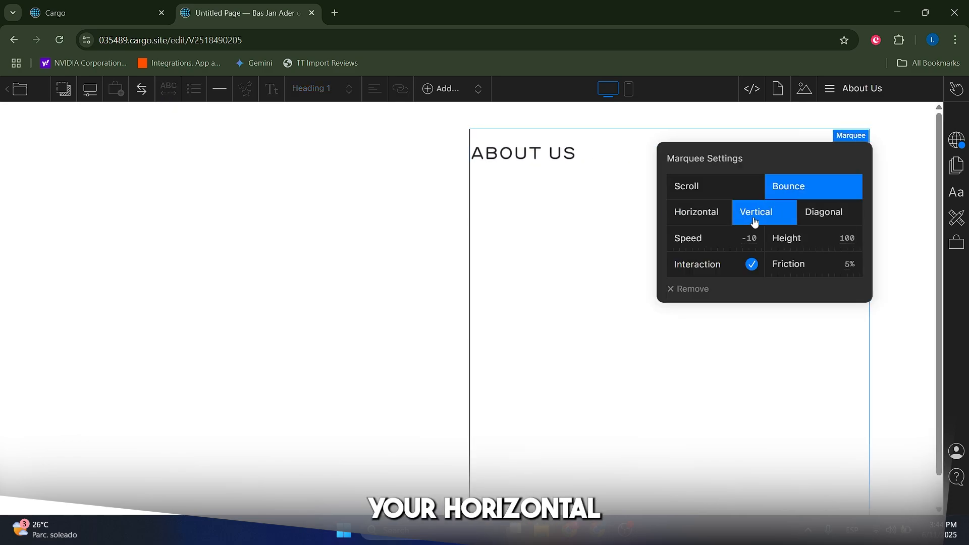
{"action": "left_click", "coordinate": [729, 185]}
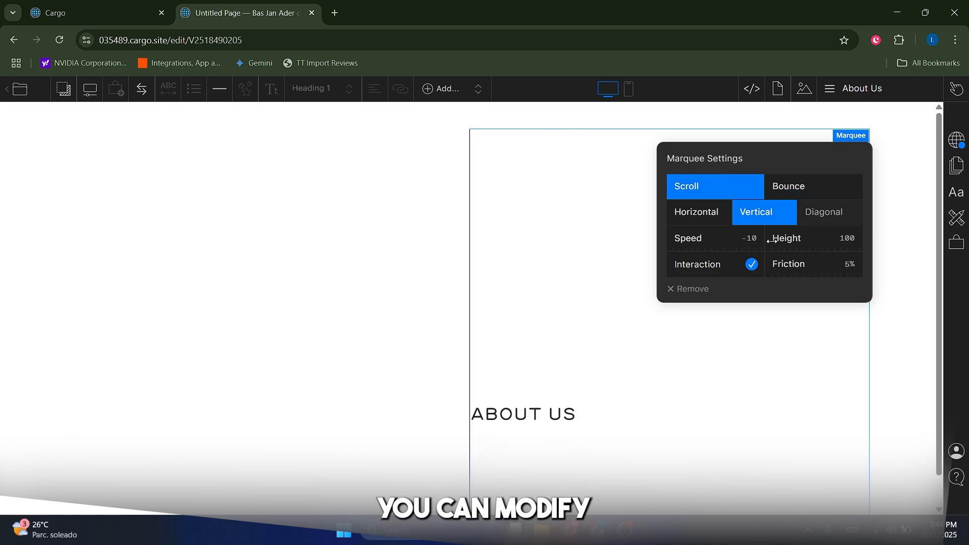
{"action": "left_click", "coordinate": [788, 195]}
{"action": "left_click", "coordinate": [744, 194]}
{"action": "left_click", "coordinate": [713, 218]}
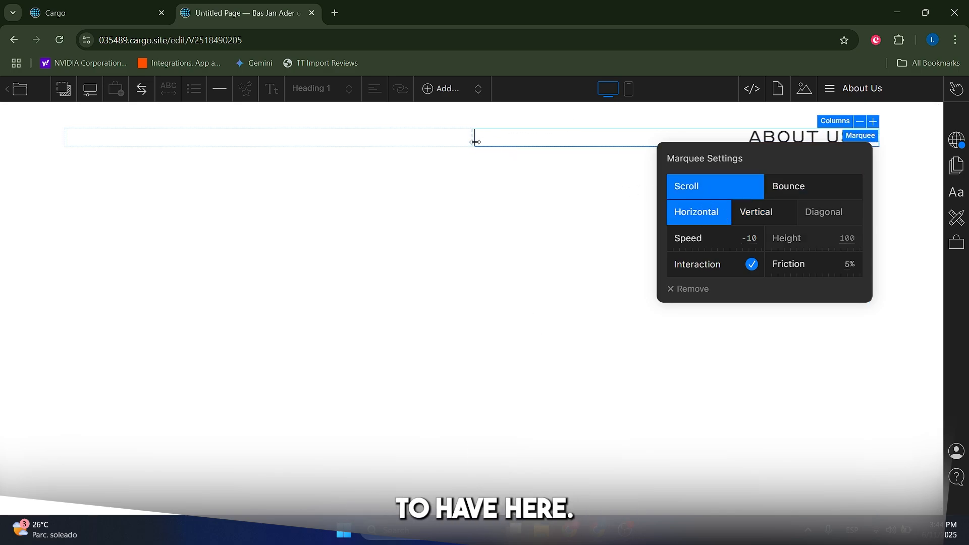
- Widen the column holding the ABOUT US marquee by moving the divider between the two columns
{"action": "mouse_move", "coordinate": [475, 141]}
{"action": "left_mouse_down"}
{"action": "mouse_move", "coordinate": [357, 153]}
{"action": "mouse_move", "coordinate": [362, 140]}
{"action": "mouse_move", "coordinate": [517, 141]}
{"action": "mouse_move", "coordinate": [470, 142]}
{"action": "left_mouse_up"}
{"action": "left_click_drag", "start_coordinate": [399, 138], "coordinate": [230, 147]}
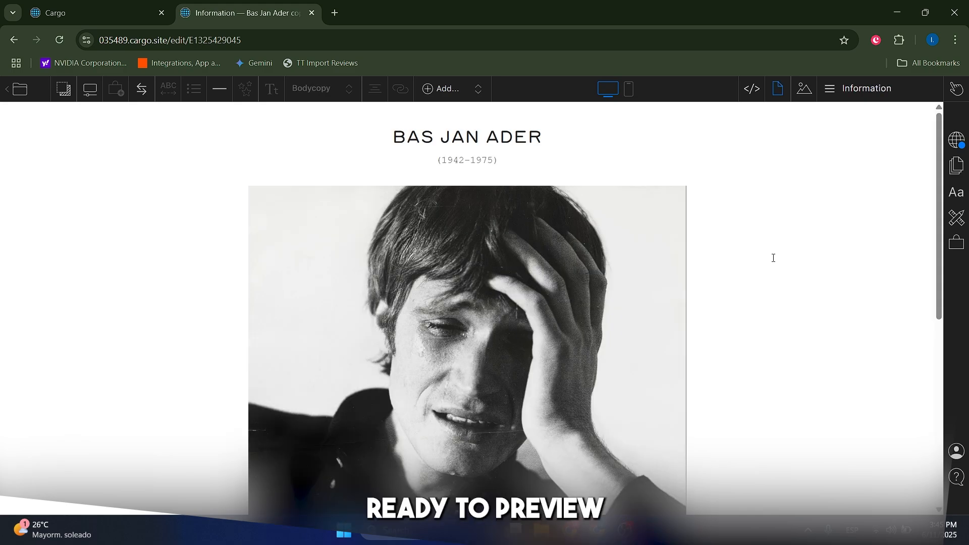
- Preview the draft of the Information page, return to the editor, and check the option for visiting the site
{"action": "left_click", "coordinate": [958, 93]}
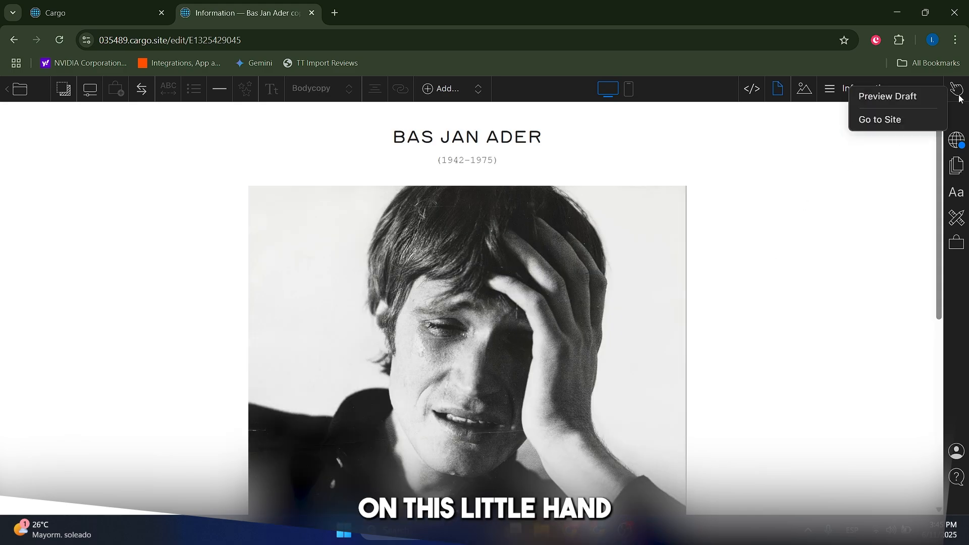
{"action": "left_click", "coordinate": [908, 96]}
{"action": "scroll", "coordinate": [605, 286], "scroll_direction": "down", "scroll_amount": 5}
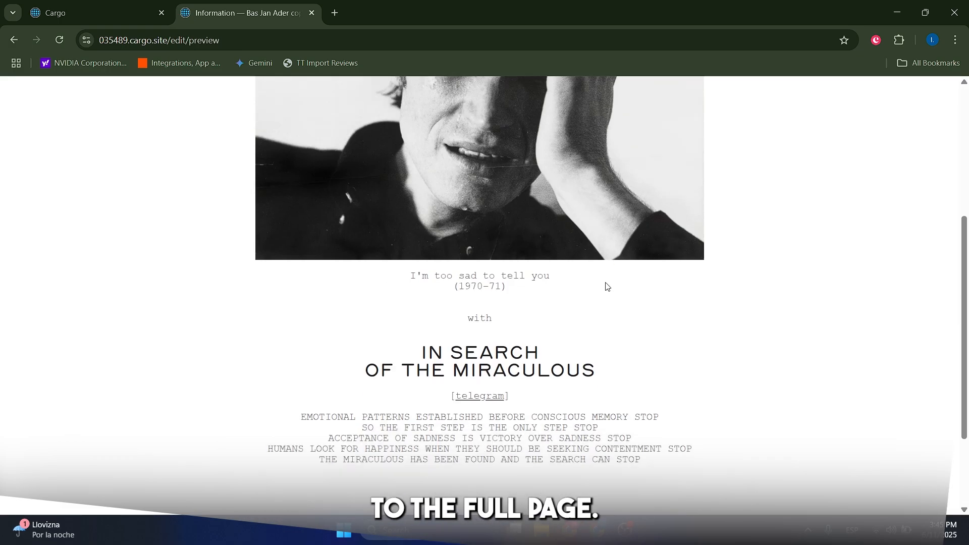
{"action": "scroll", "coordinate": [602, 281], "scroll_direction": "up", "scroll_amount": 4}
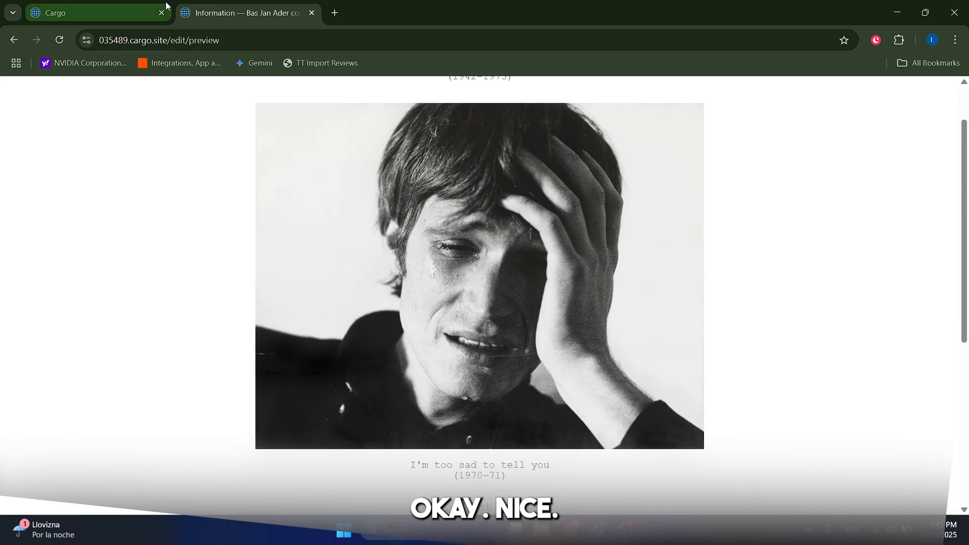
{"action": "key", "text": "alt+Left"}
{"action": "left_click", "coordinate": [957, 90]}
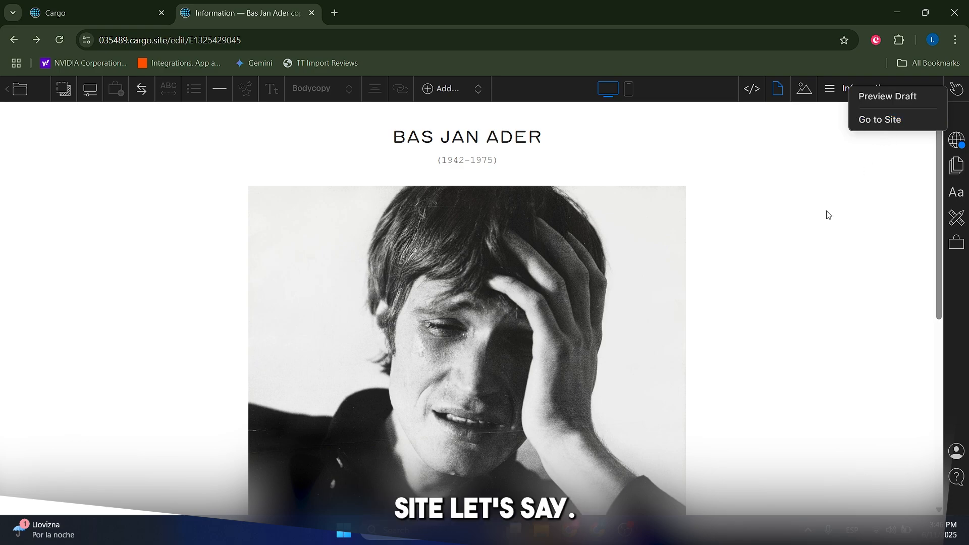
{"action": "left_click", "coordinate": [765, 251]}
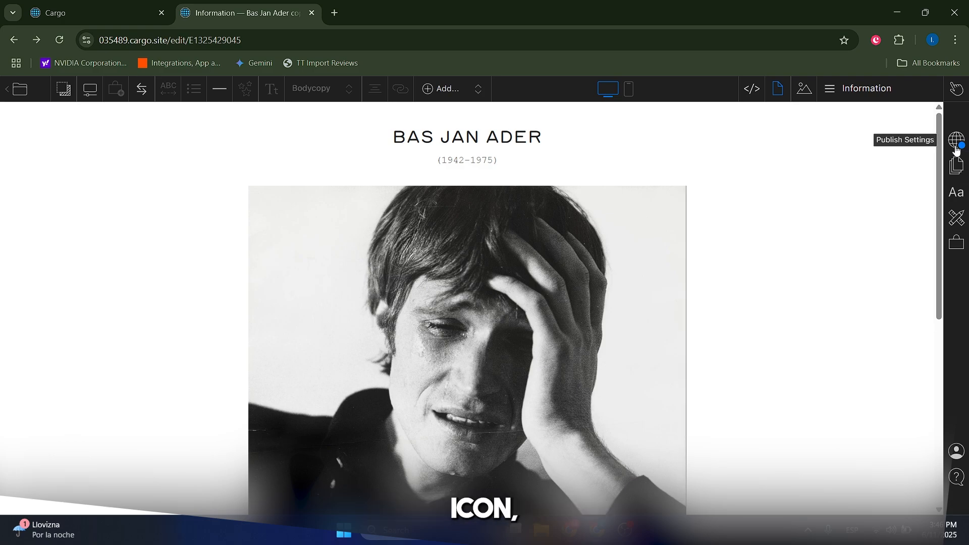
- Review the publish settings, including the dialog for making the site public and the domain and site name options
{"action": "left_click", "coordinate": [955, 141]}
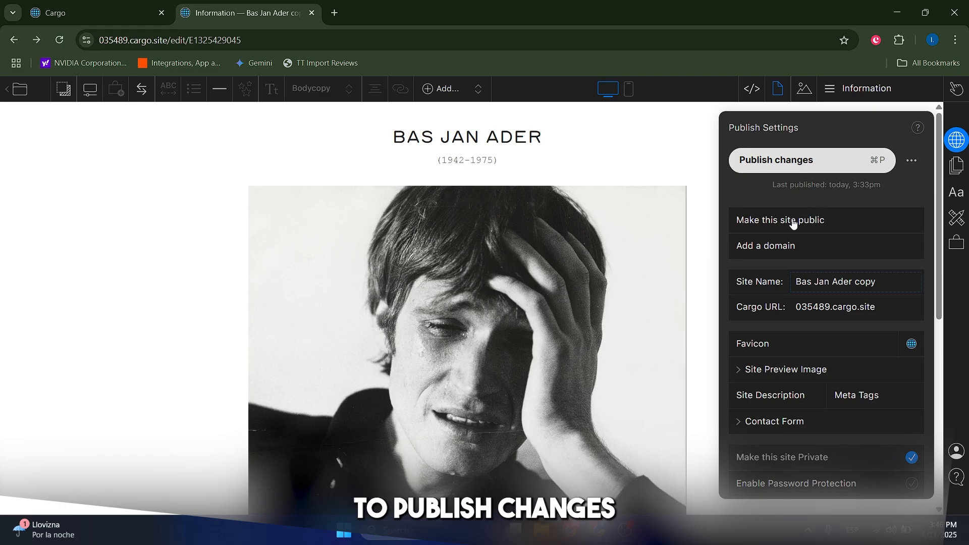
{"action": "left_click", "coordinate": [887, 222]}
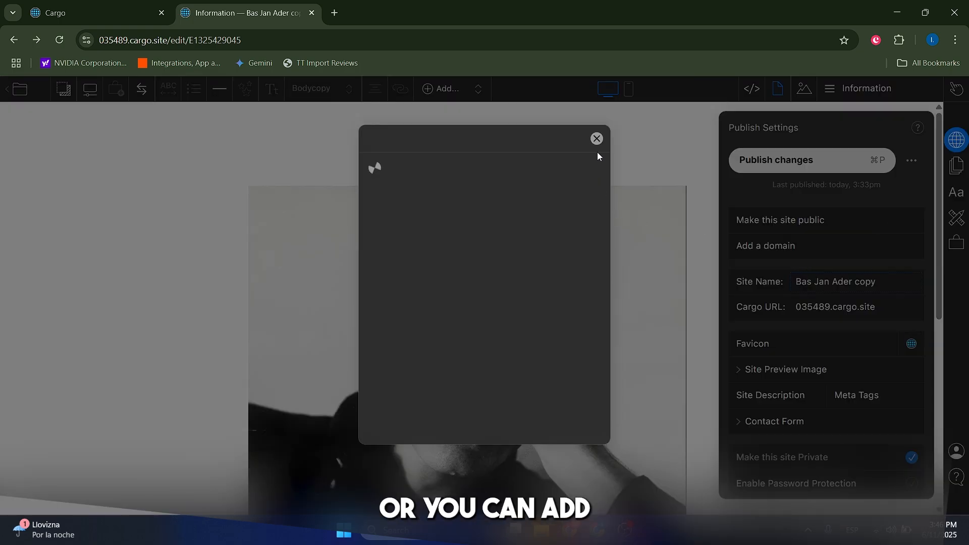
{"action": "left_click", "coordinate": [596, 139]}
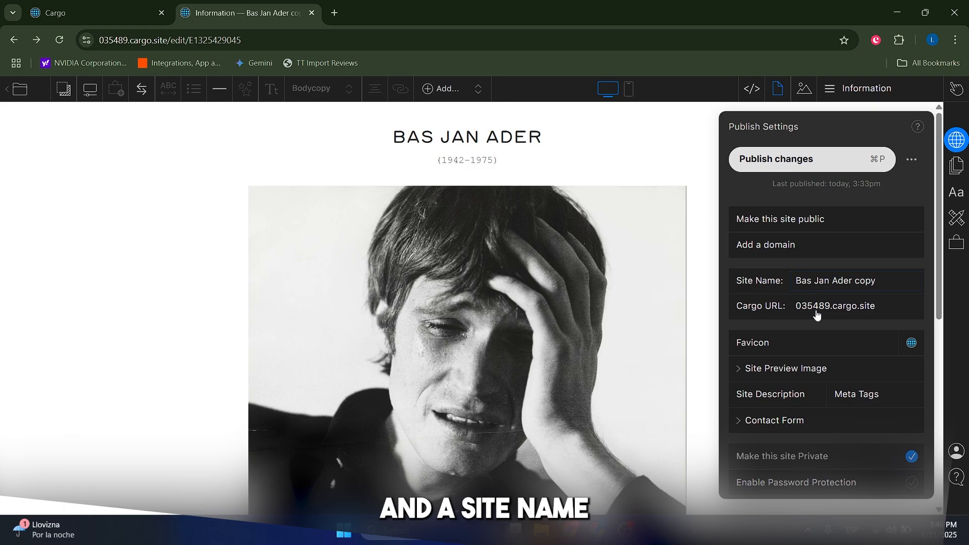
{"action": "scroll", "coordinate": [837, 353], "scroll_direction": "down", "scroll_amount": 1}
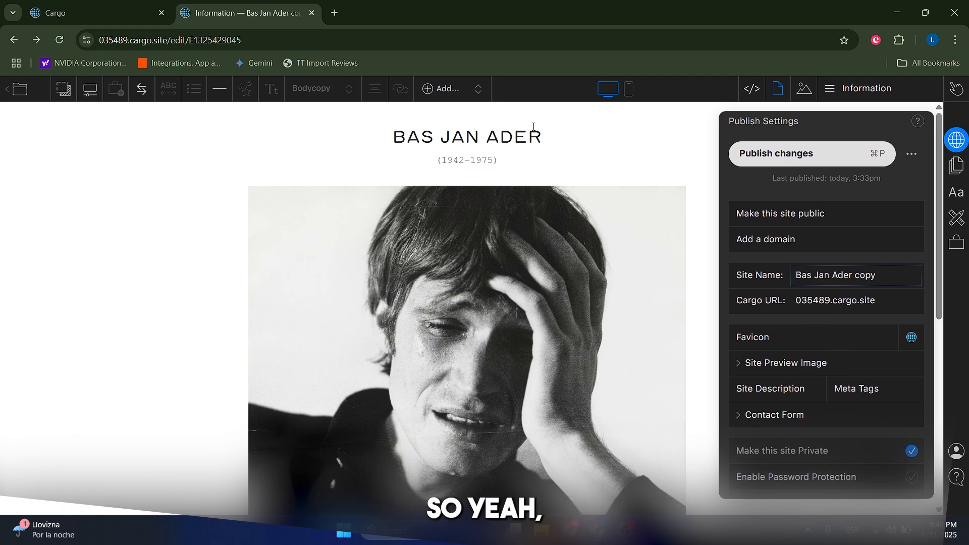
{"action": "left_click", "coordinate": [719, 174]}
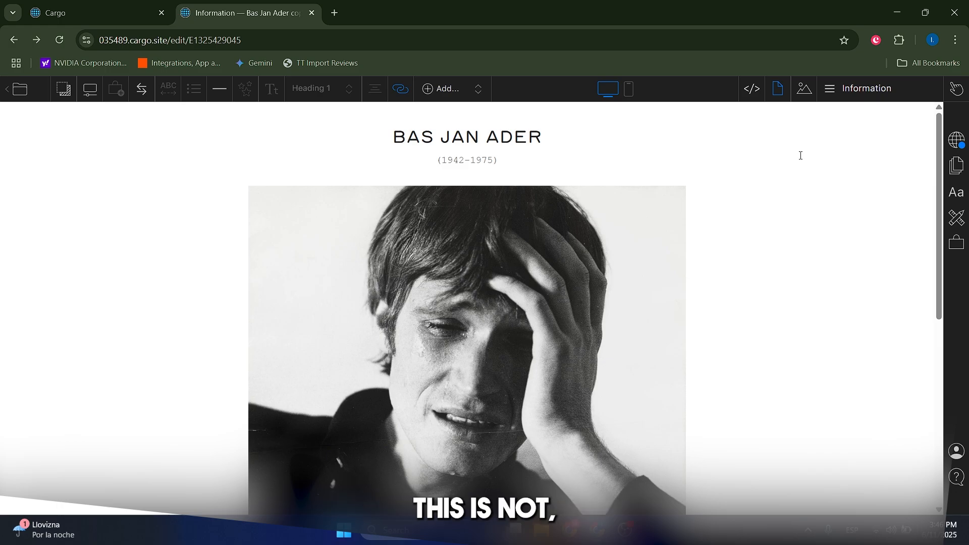
{"action": "scroll", "coordinate": [694, 216], "scroll_direction": "down", "scroll_amount": 8}
{"action": "scroll", "coordinate": [694, 275], "scroll_direction": "up", "scroll_amount": 8}
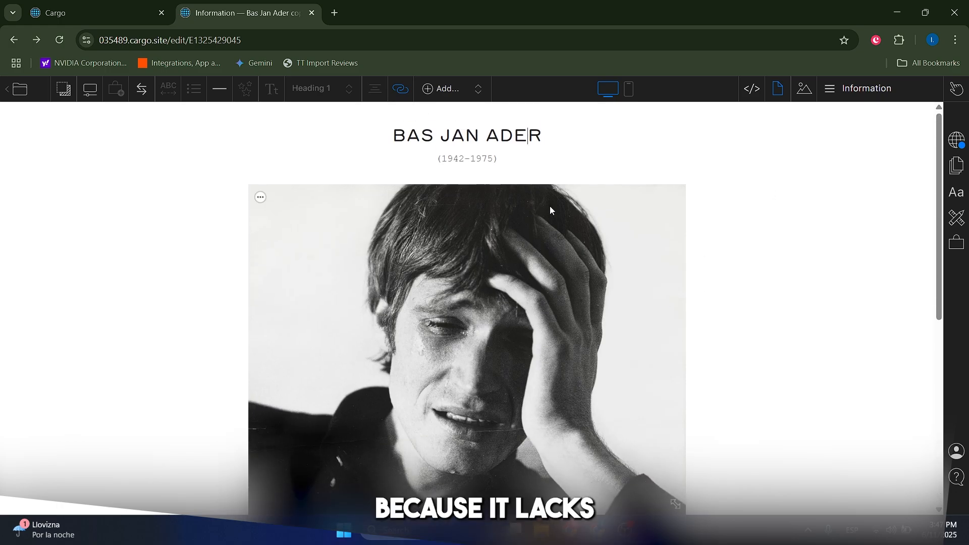
{"action": "scroll", "coordinate": [552, 209], "scroll_direction": "down", "scroll_amount": 8}
{"action": "left_click", "coordinate": [121, 7]}
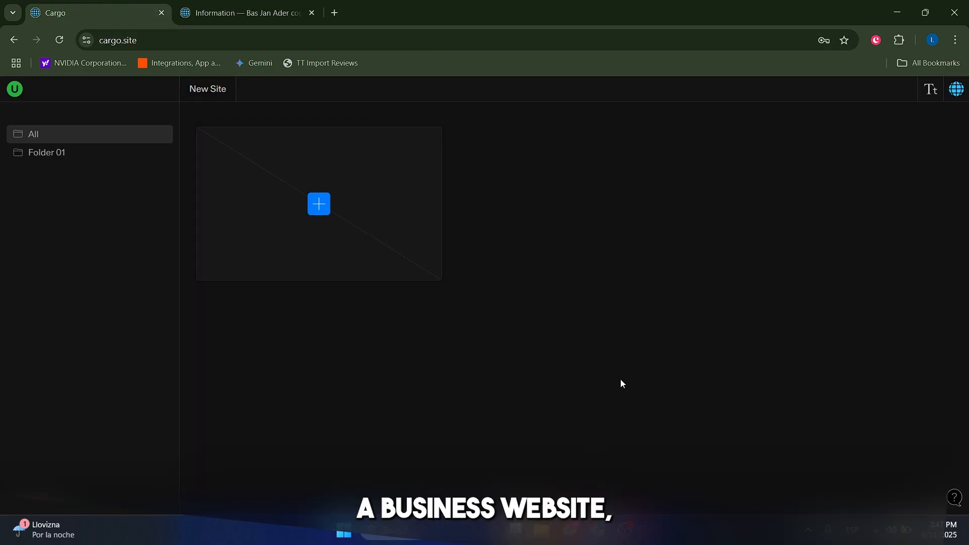
{"action": "left_click", "coordinate": [242, 12]}
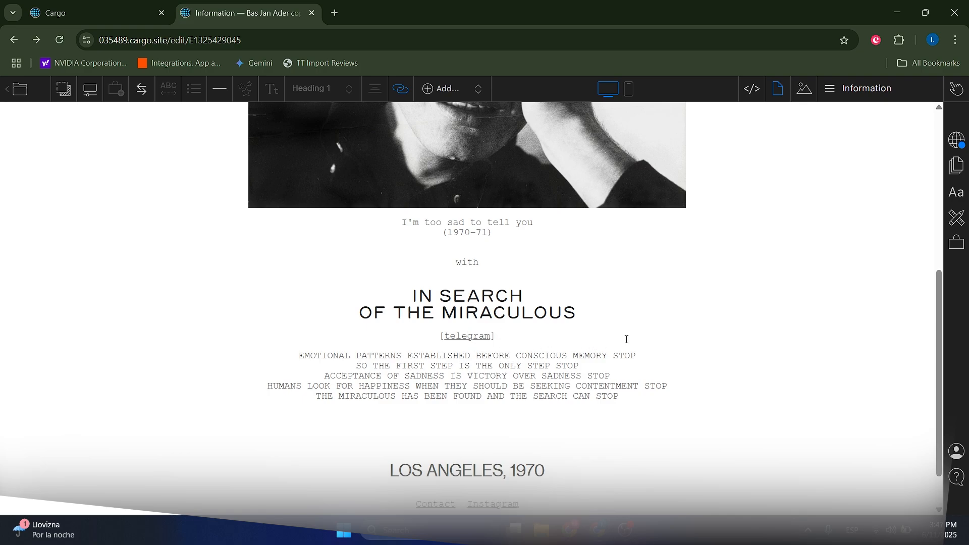
{"action": "scroll", "coordinate": [560, 323], "scroll_direction": "up", "scroll_amount": 10}
{"action": "scroll", "coordinate": [764, 454], "scroll_direction": "down", "scroll_amount": 10}
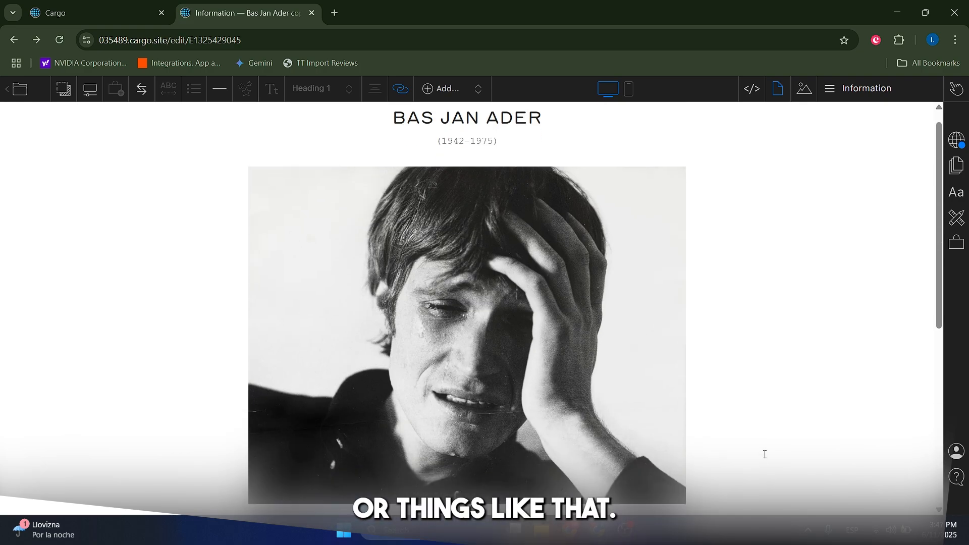